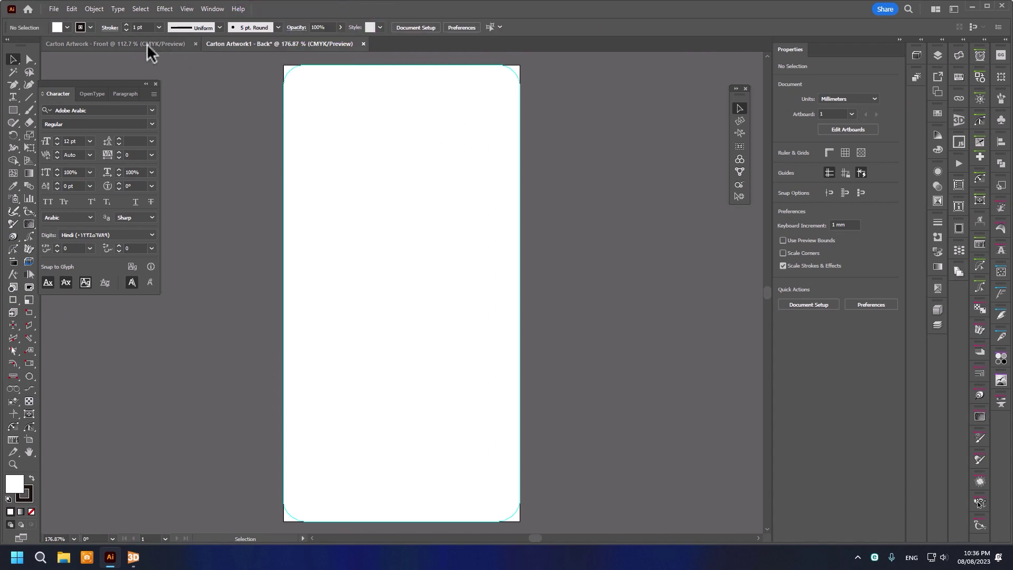
# - Copy the 'Vitamin D' and '50,000' title from the front carton artwork into the back document
pyautogui.click(142, 44)
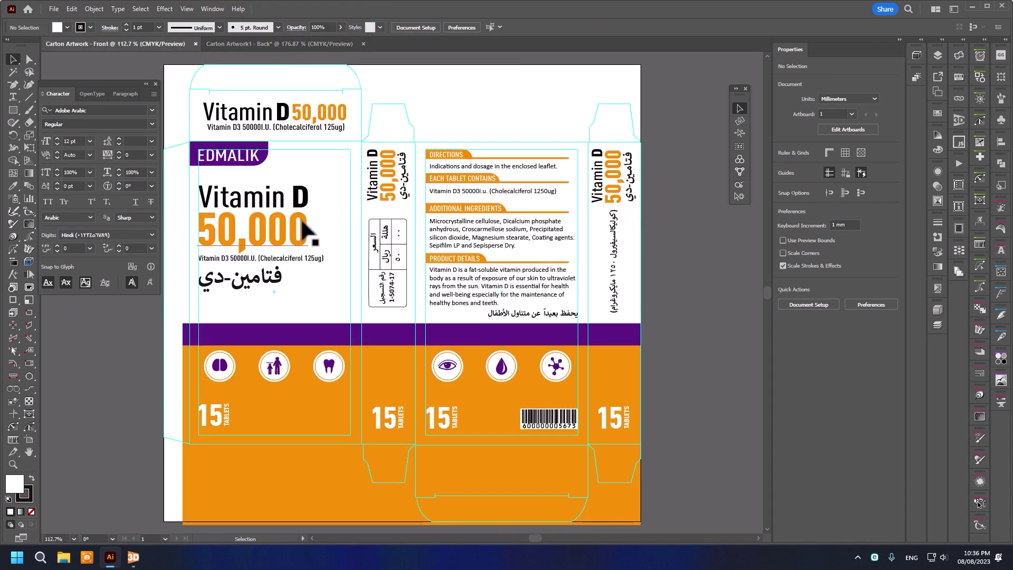
pyautogui.moveTo(253, 209); pyautogui.dragTo(417, 183)
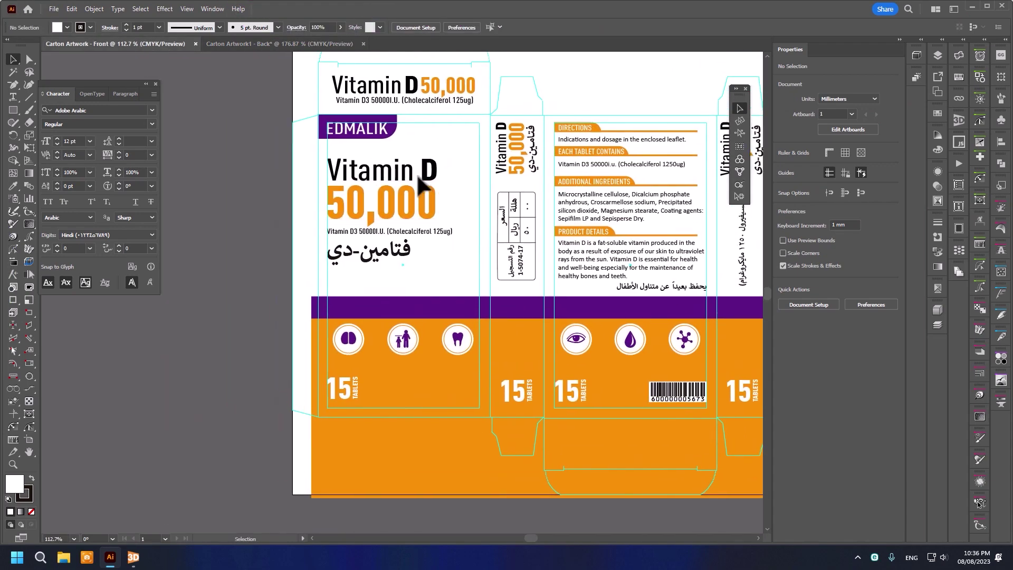
pyautogui.click(417, 219)
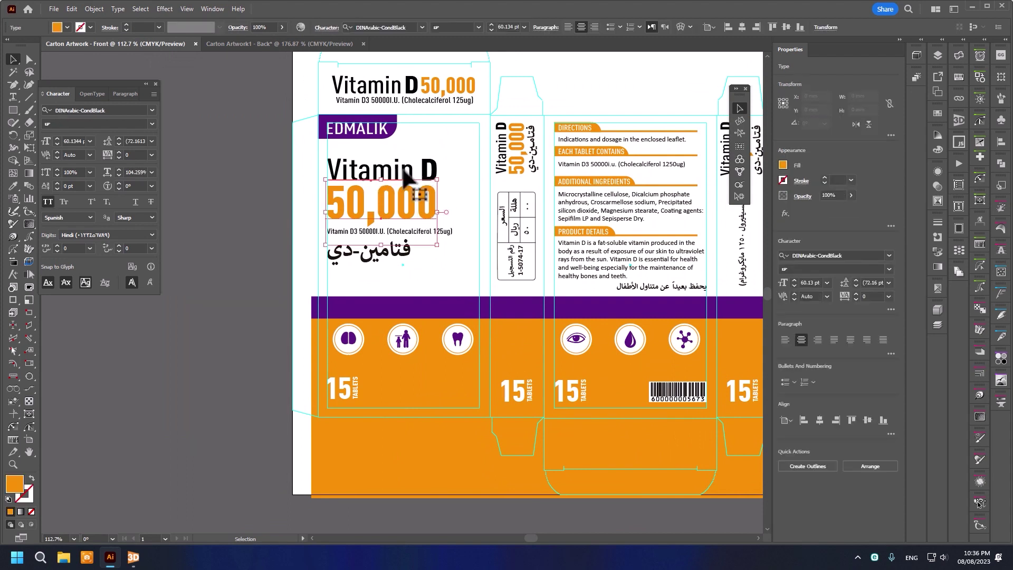
pyautogui.keyDown('shift'); pyautogui.click(429, 174); pyautogui.keyUp('shift')
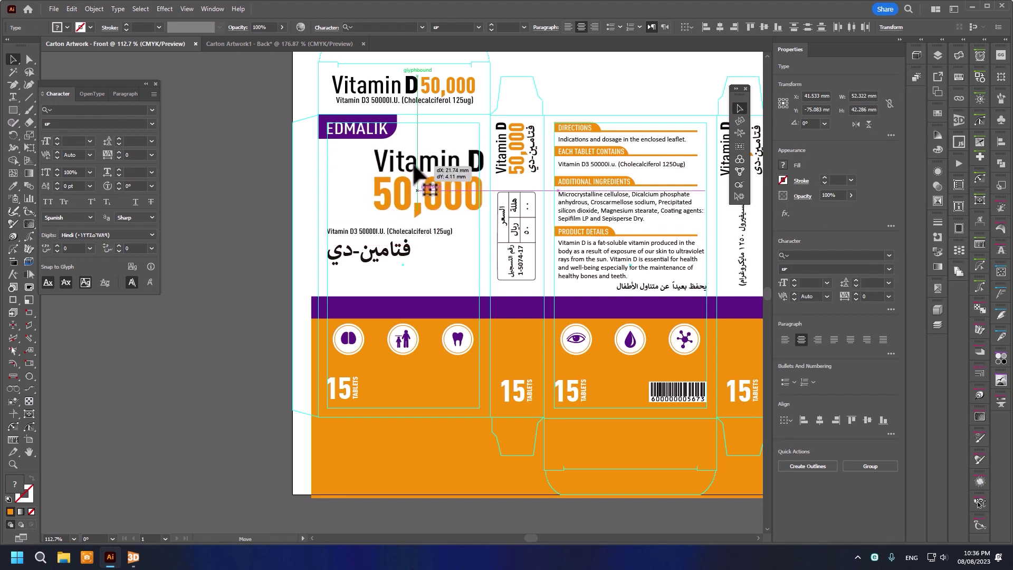
pyautogui.moveTo(397, 158)
pyautogui.mouseDown()
pyautogui.moveTo(177, 35)
pyautogui.moveTo(619, 166)
pyautogui.mouseUp()
# - Drop the copied title into the back document and move Vitamin D onto the artboard top
pyautogui.click(660, 324)
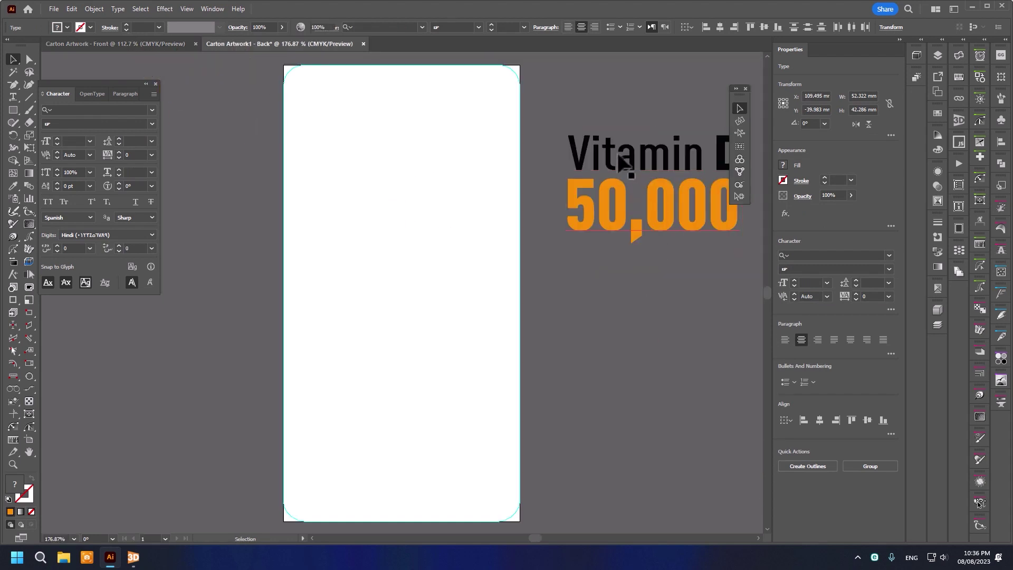
pyautogui.click(583, 121)
pyautogui.moveTo(606, 111)
pyautogui.mouseDown()
pyautogui.moveTo(505, 132)
pyautogui.moveTo(553, 112)
pyautogui.mouseUp()
pyautogui.click(585, 105)
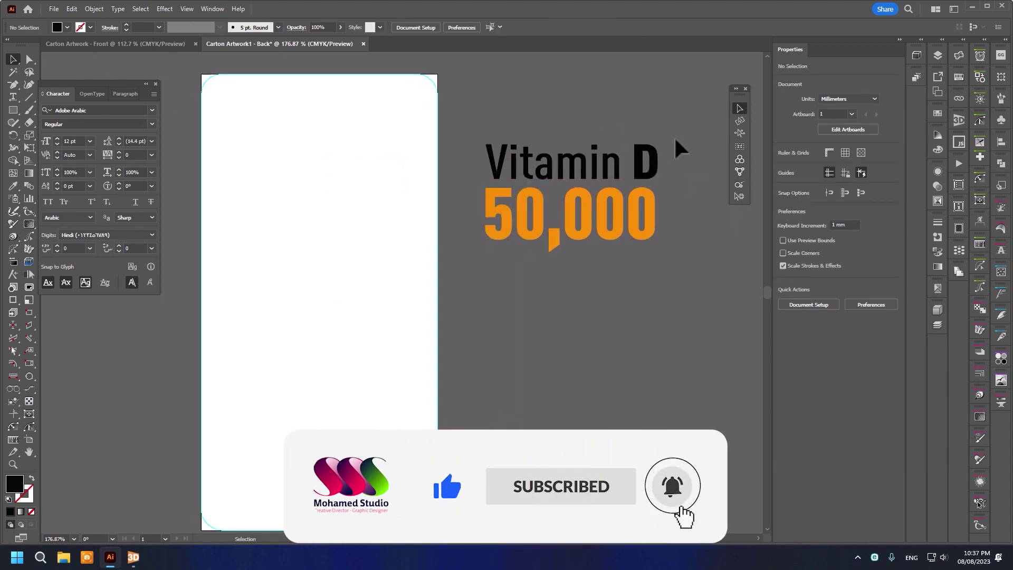
pyautogui.moveTo(599, 179); pyautogui.dragTo(348, 161)
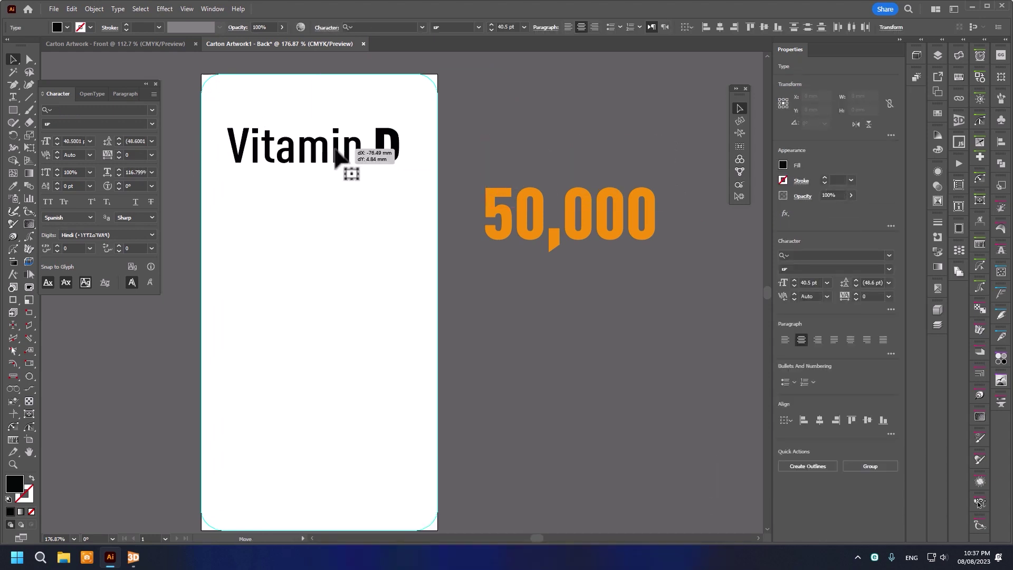
# - Colour Vitamin D with 50,000's orange, group it, and shrink it to about 16.9 pt top-left
pyautogui.click(12, 186)
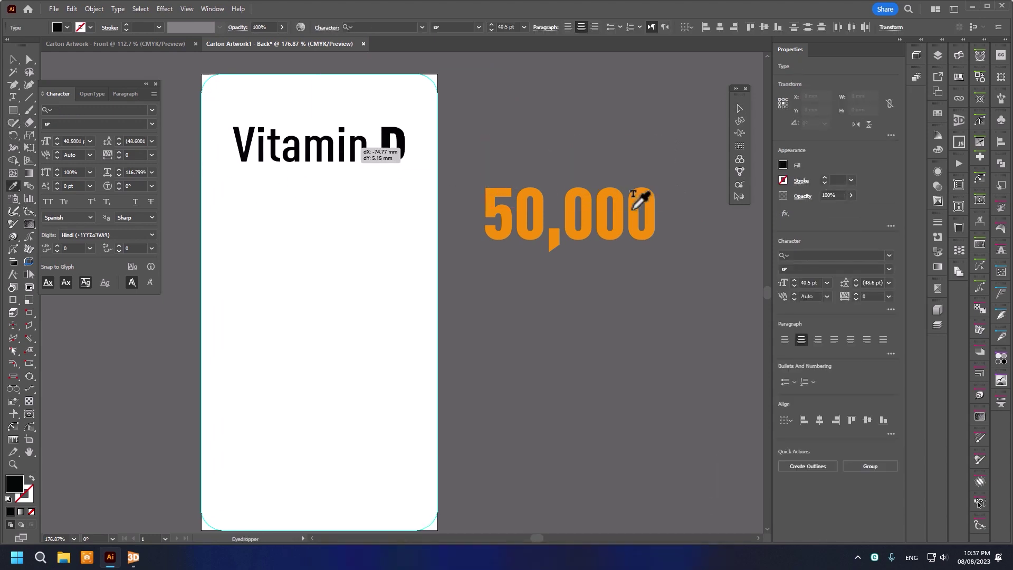
pyautogui.click(538, 196)
pyautogui.press('v')
pyautogui.click(334, 159)
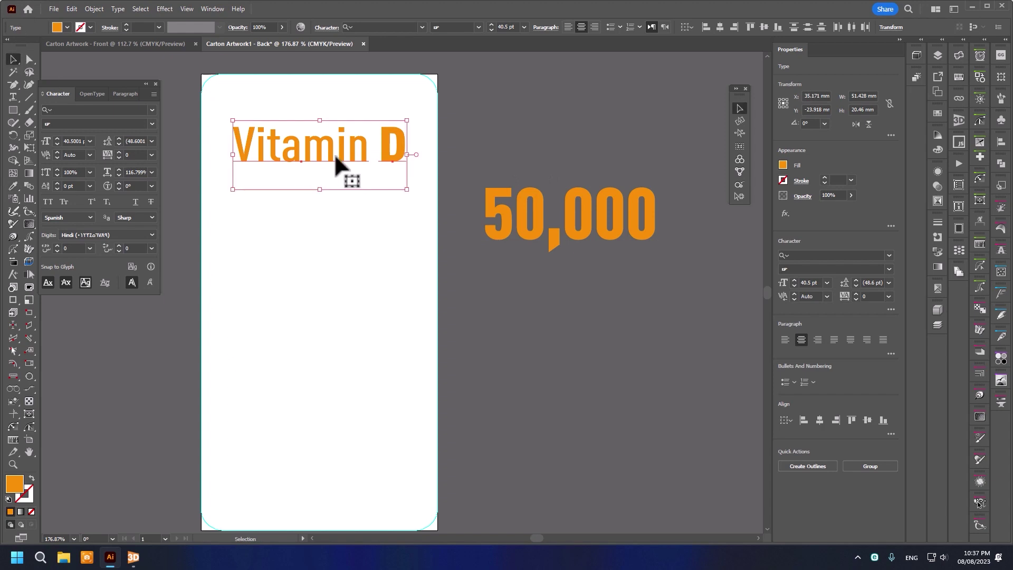
pyautogui.rightClick(336, 154)
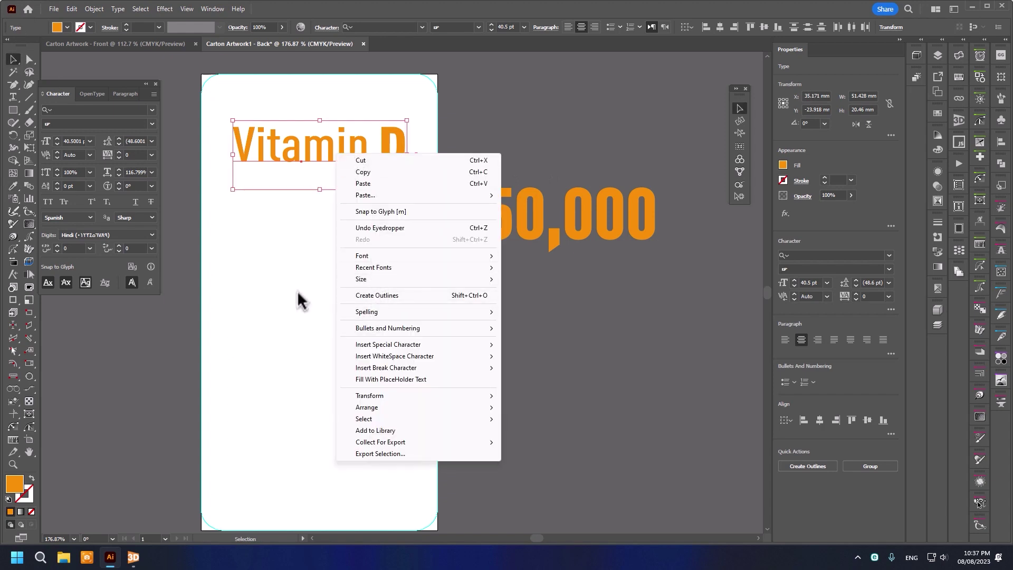
pyautogui.click(298, 291)
pyautogui.click(363, 157)
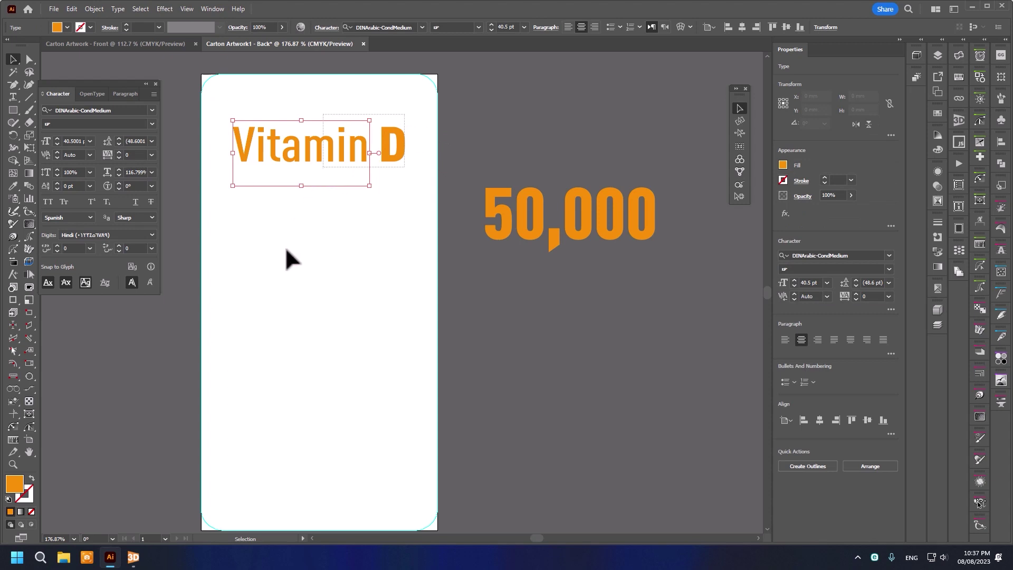
pyautogui.hotkey('ctrl', 'z')
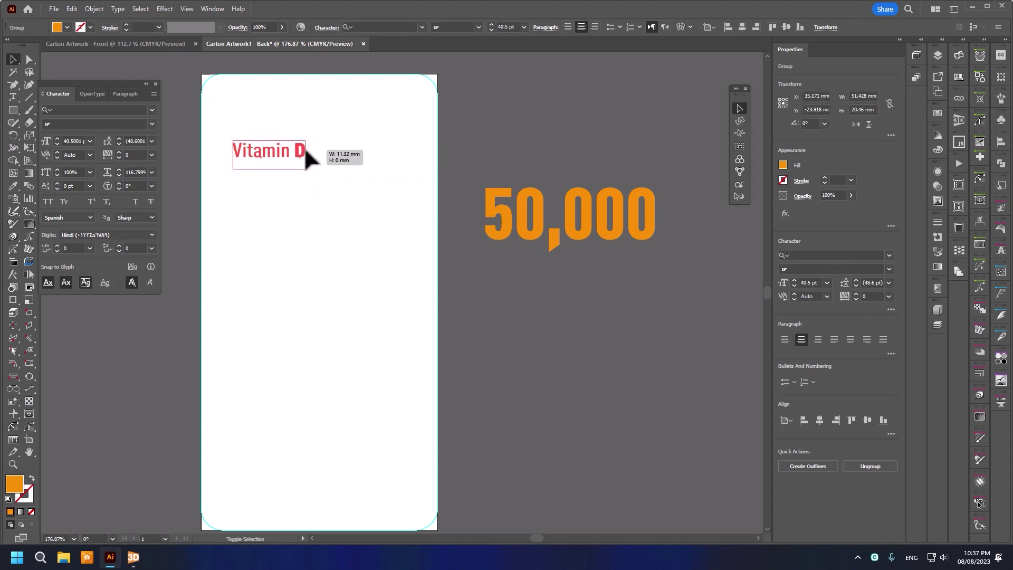
pyautogui.moveTo(406, 154)
pyautogui.mouseDown()
pyautogui.moveTo(305, 155)
pyautogui.moveTo(246, 119)
pyautogui.mouseUp()
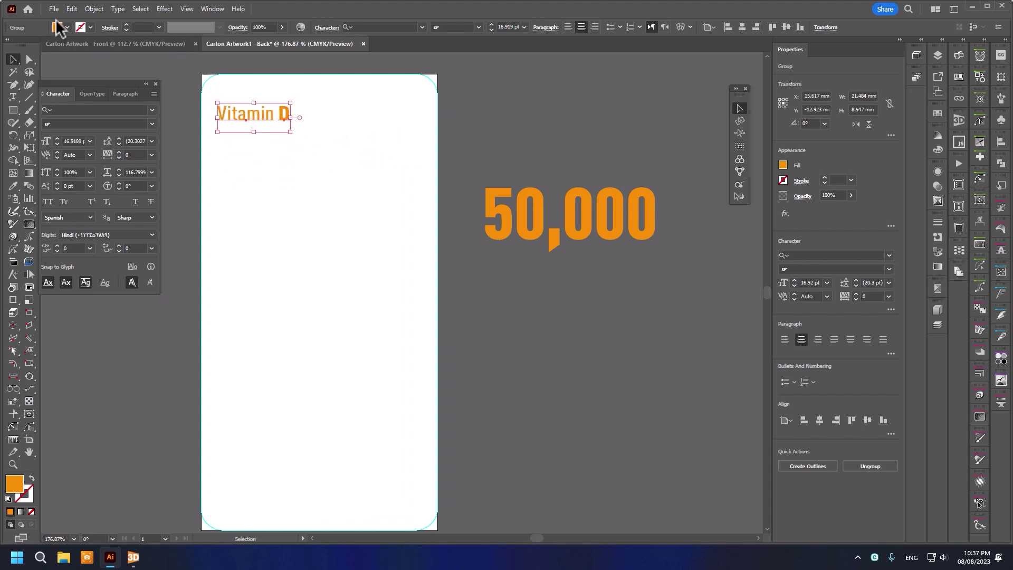
# - Turn the Vitamin D heading into a grid repeat using the brick-by-row layout
pyautogui.click(90, 9)
pyautogui.moveTo(111, 351)
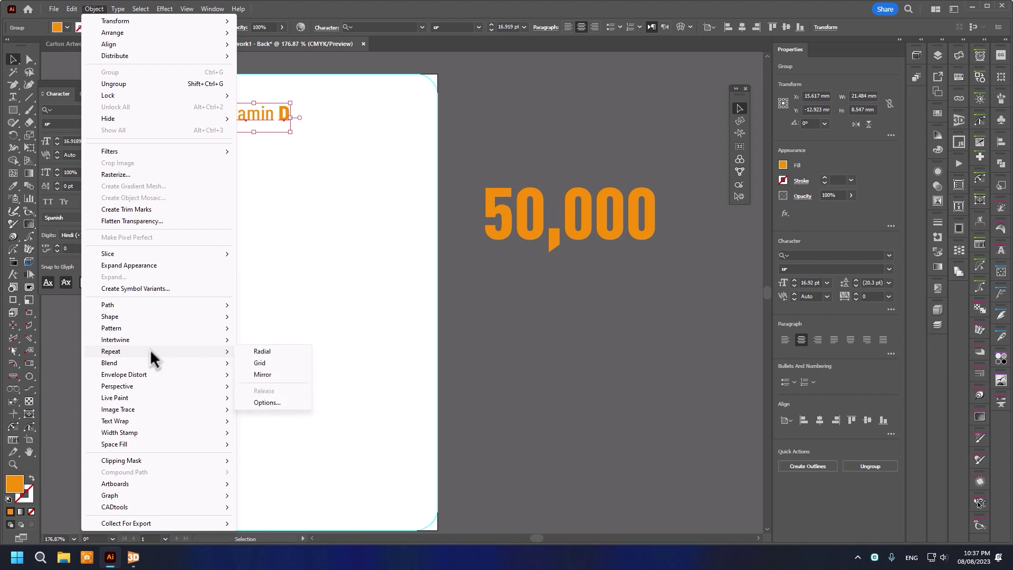
pyautogui.click(261, 363)
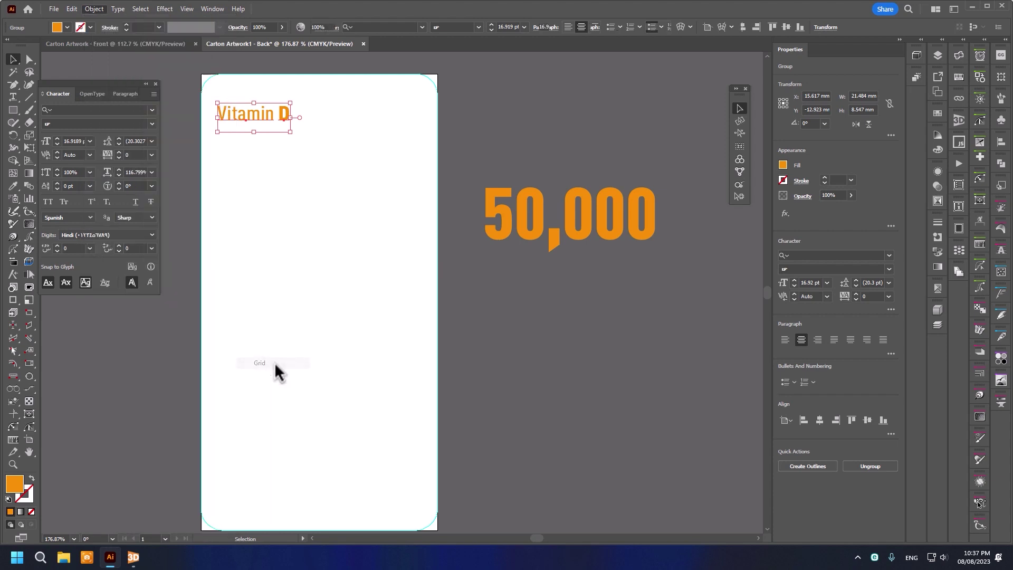
pyautogui.click(90, 9)
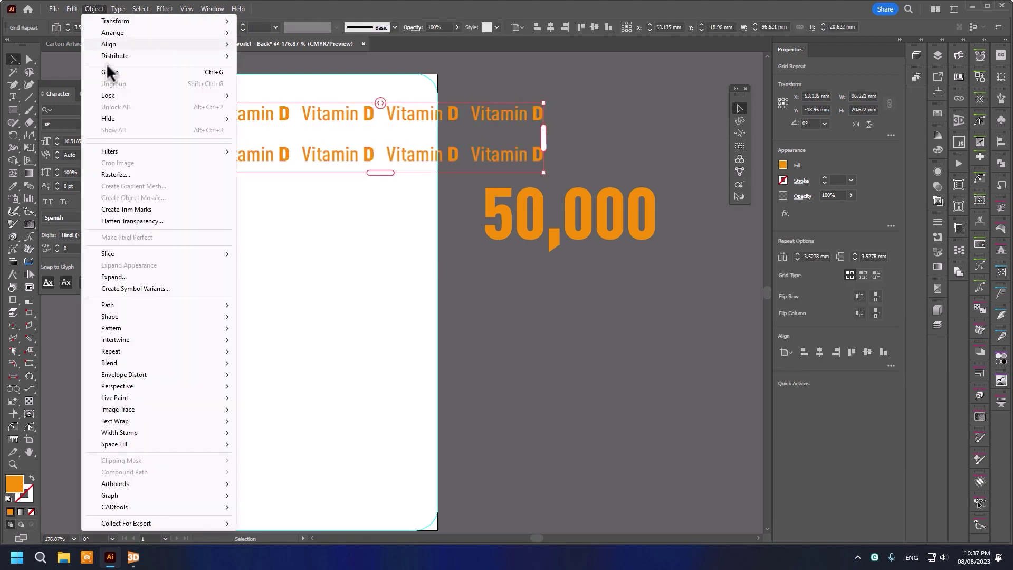
pyautogui.moveTo(110, 350)
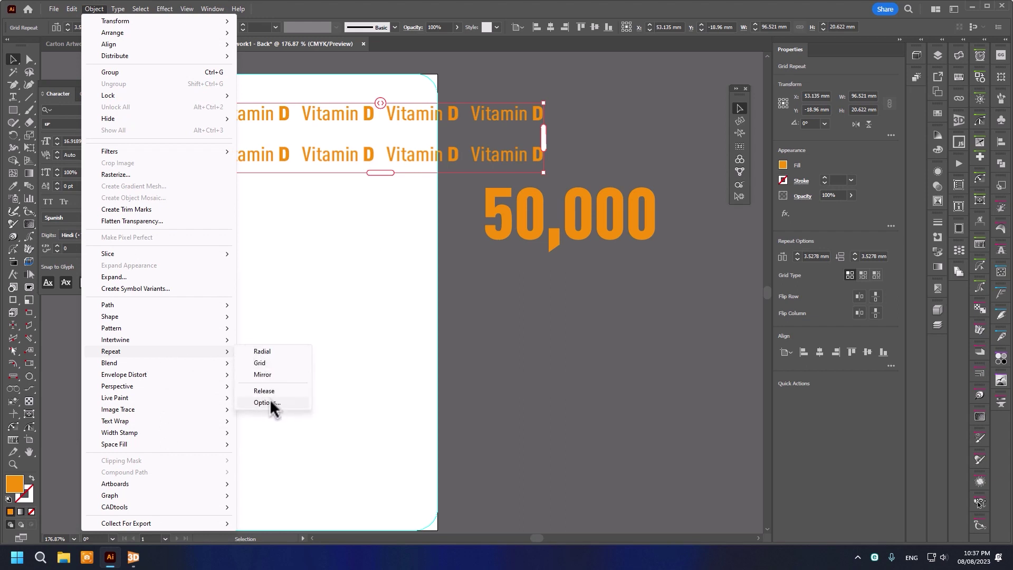
pyautogui.click(270, 402)
pyautogui.click(716, 258)
pyautogui.write('1.528')
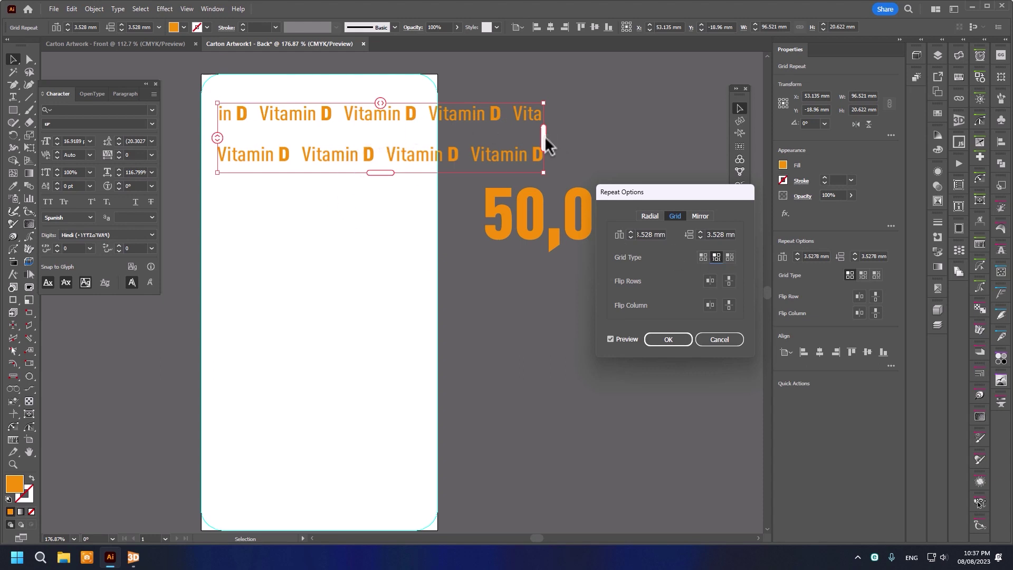
pyautogui.click(669, 339)
# - Fit the grid repeat to the artboard width and stretch it down to about ten staggered rows
pyautogui.moveTo(466, 119); pyautogui.dragTo(447, 110)
pyautogui.moveTo(526, 135); pyautogui.dragTo(445, 135)
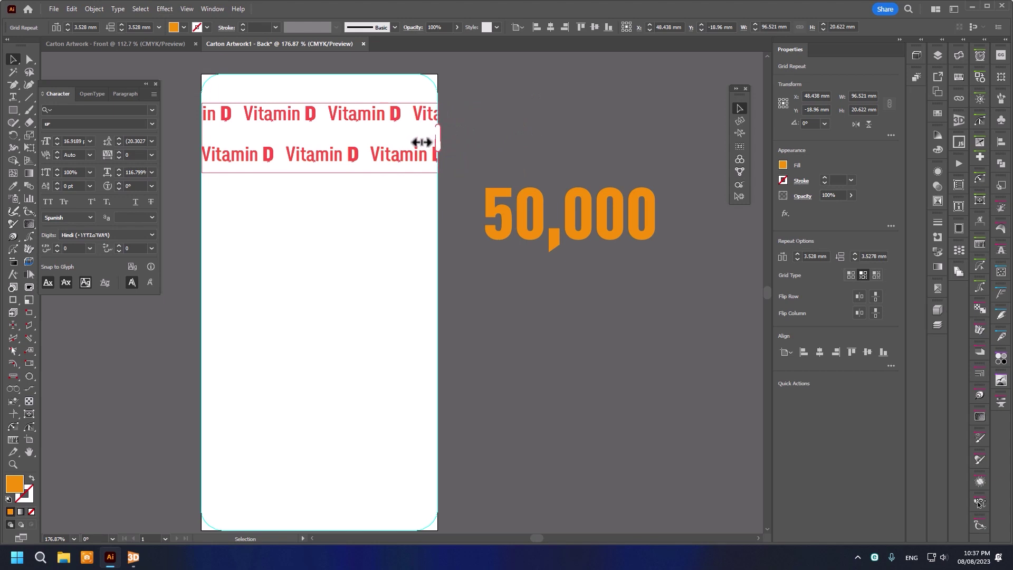
pyautogui.moveTo(422, 142); pyautogui.dragTo(420, 142)
pyautogui.moveTo(324, 102)
pyautogui.mouseDown()
pyautogui.moveTo(358, 96)
pyautogui.moveTo(356, 109)
pyautogui.mouseUp()
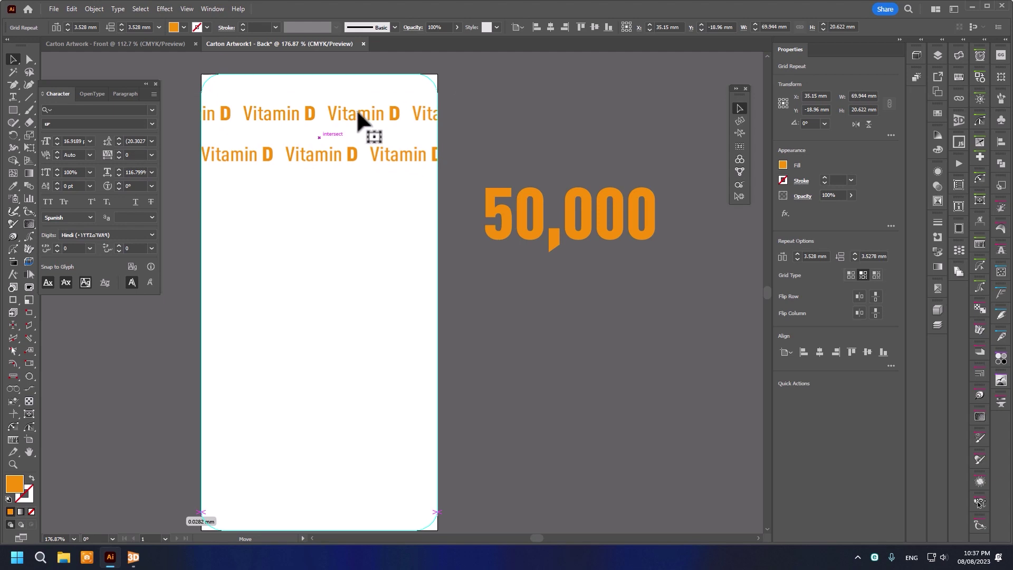
pyautogui.moveTo(356, 109)
pyautogui.mouseDown()
pyautogui.moveTo(375, 110)
pyautogui.moveTo(372, 93)
pyautogui.mouseUp()
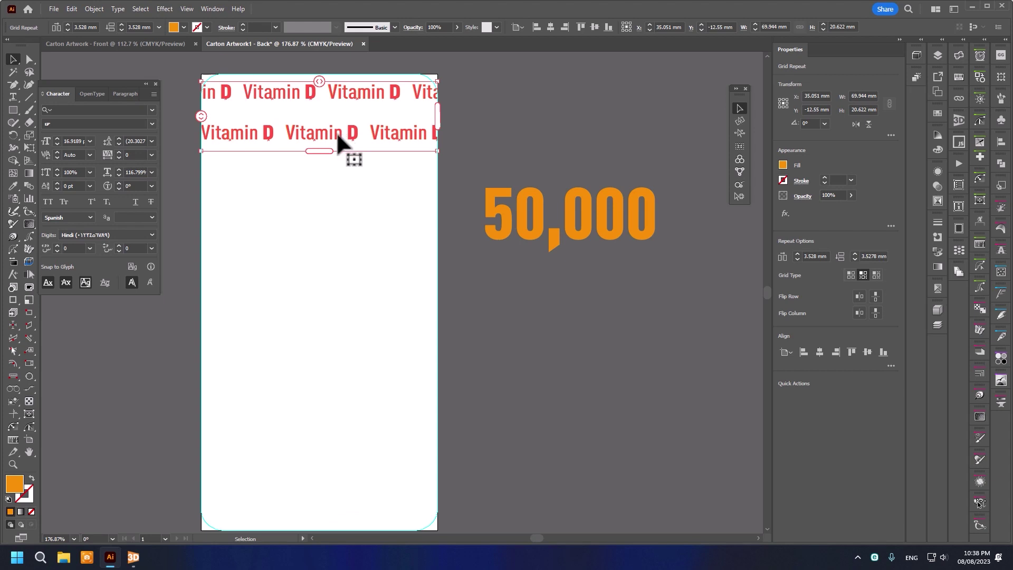
pyautogui.moveTo(336, 132); pyautogui.dragTo(346, 508)
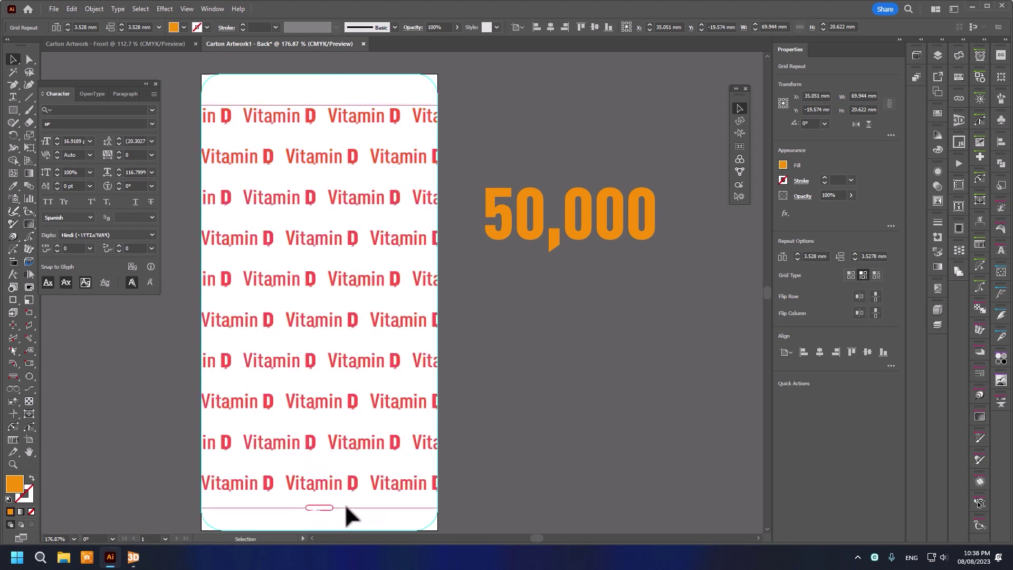
# - In isolation mode, shrink the source Vitamin D to 14.48 pt, tighten spacing, and tilt it about 11.7°
pyautogui.doubleClick(293, 110)
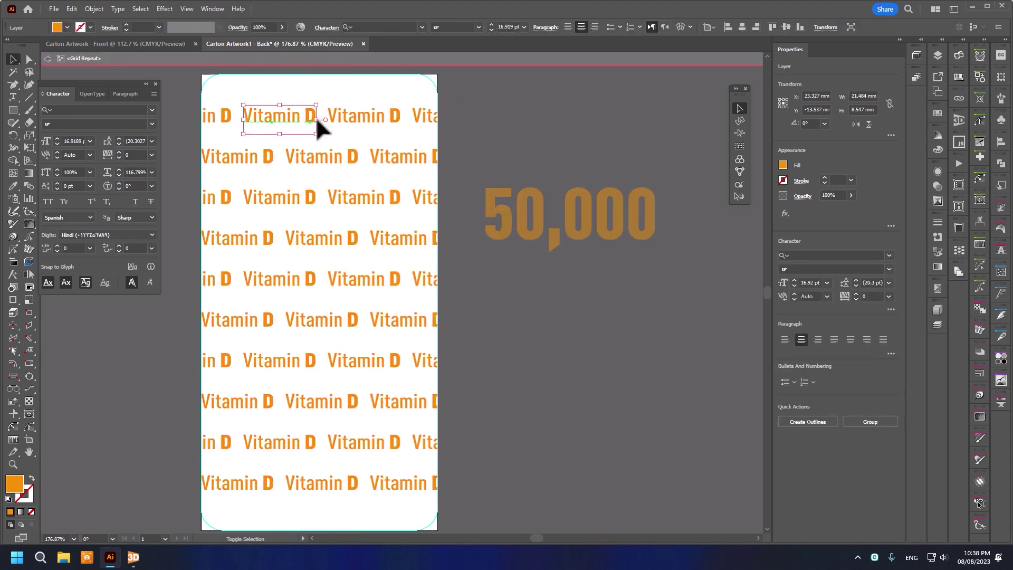
pyautogui.moveTo(316, 120); pyautogui.dragTo(305, 126)
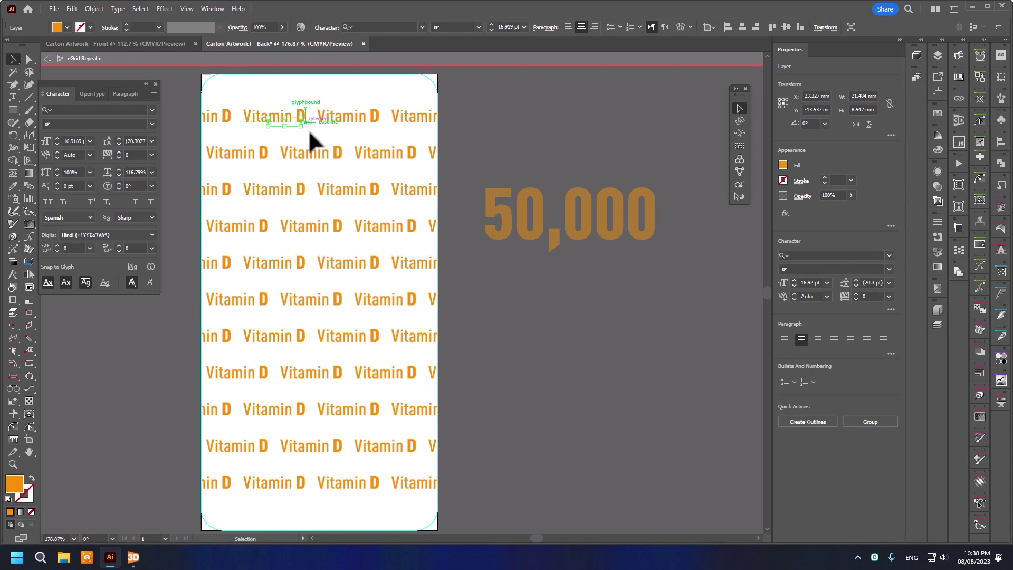
pyautogui.moveTo(303, 127)
pyautogui.mouseDown()
pyautogui.moveTo(317, 136)
pyautogui.moveTo(294, 118)
pyautogui.moveTo(293, 101)
pyautogui.mouseUp()
pyautogui.click(303, 158)
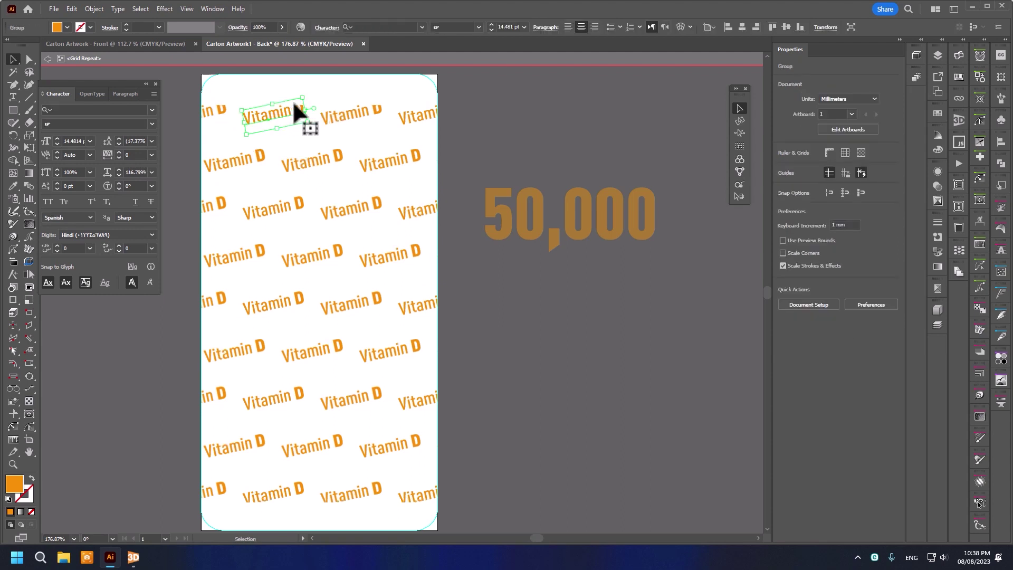
pyautogui.click(340, 104)
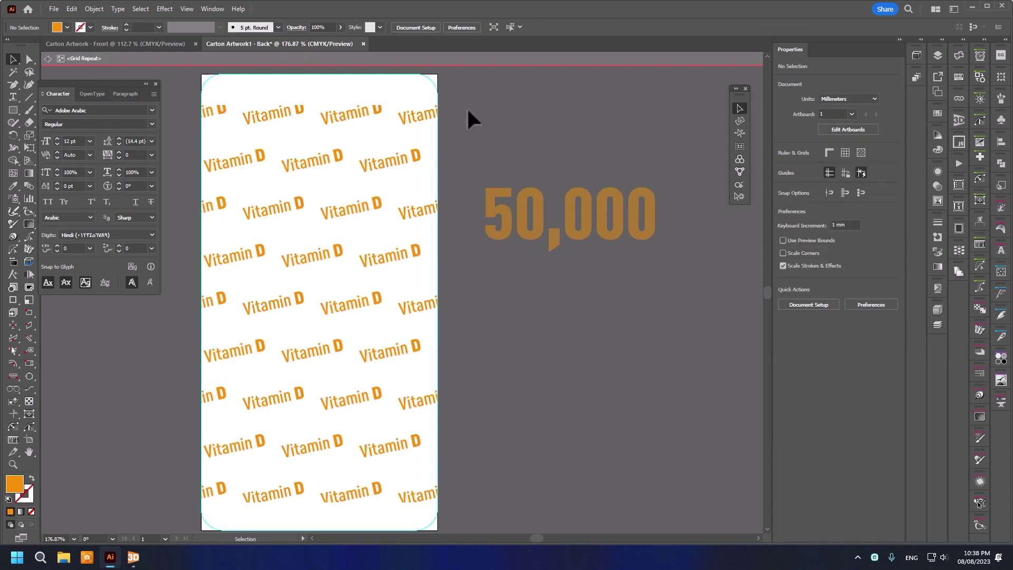
pyautogui.moveTo(283, 122); pyautogui.dragTo(285, 125)
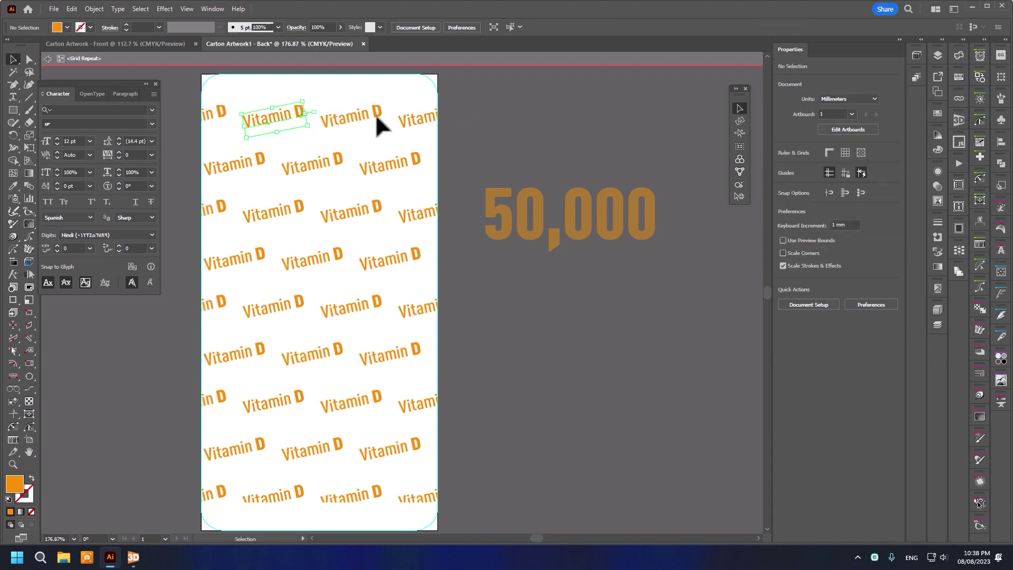
pyautogui.doubleClick(474, 109)
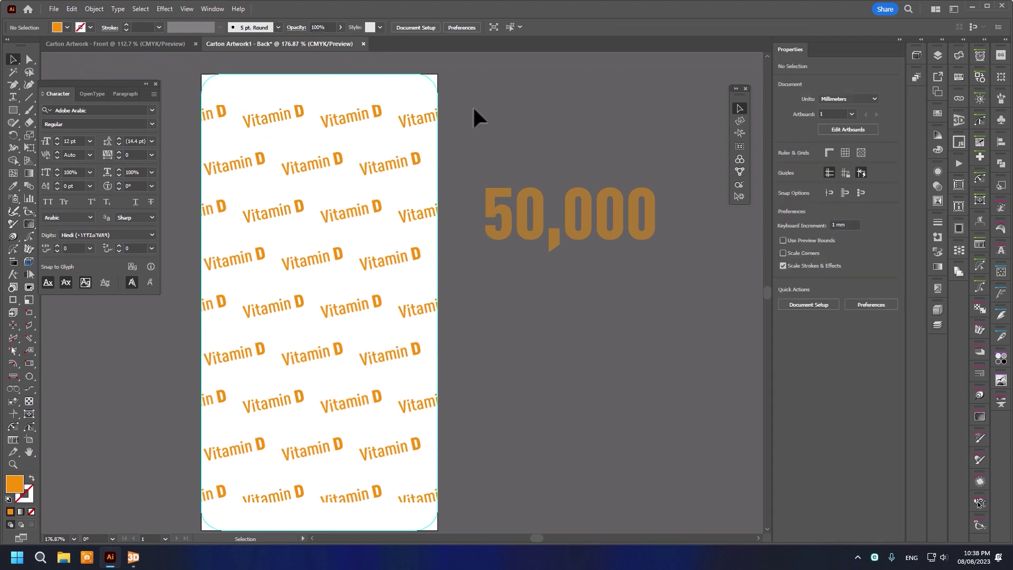
# - Move the Vitamin D grid repeat and adjust its rows so it spans the artboard top to bottom
pyautogui.click(321, 116)
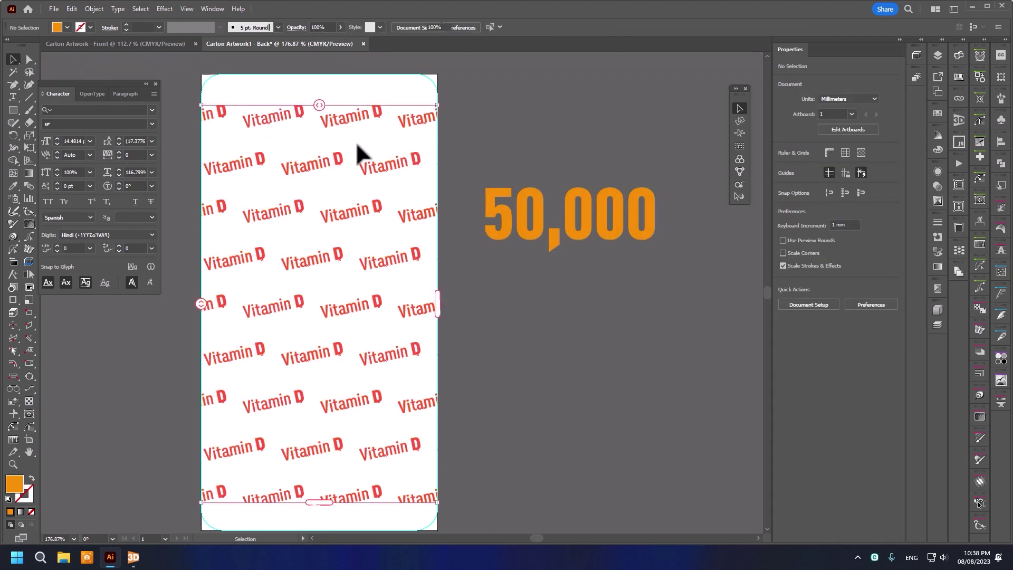
pyautogui.moveTo(516, 135)
pyautogui.mouseDown()
pyautogui.moveTo(535, 95)
pyautogui.moveTo(532, 195)
pyautogui.mouseUp()
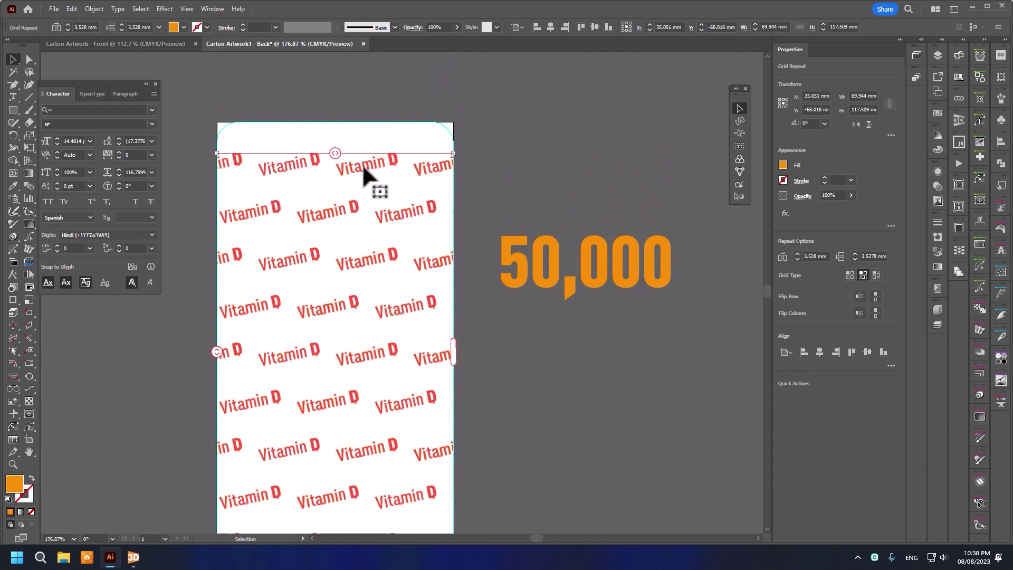
pyautogui.moveTo(362, 164); pyautogui.dragTo(362, 134)
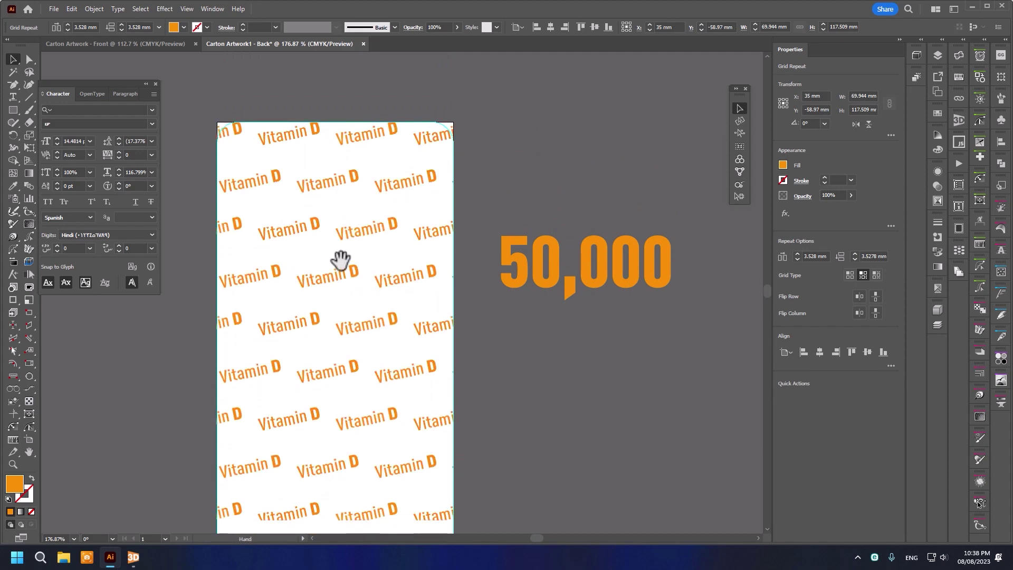
pyautogui.moveTo(340, 261); pyautogui.dragTo(362, 166)
pyautogui.moveTo(359, 261); pyautogui.dragTo(362, 343)
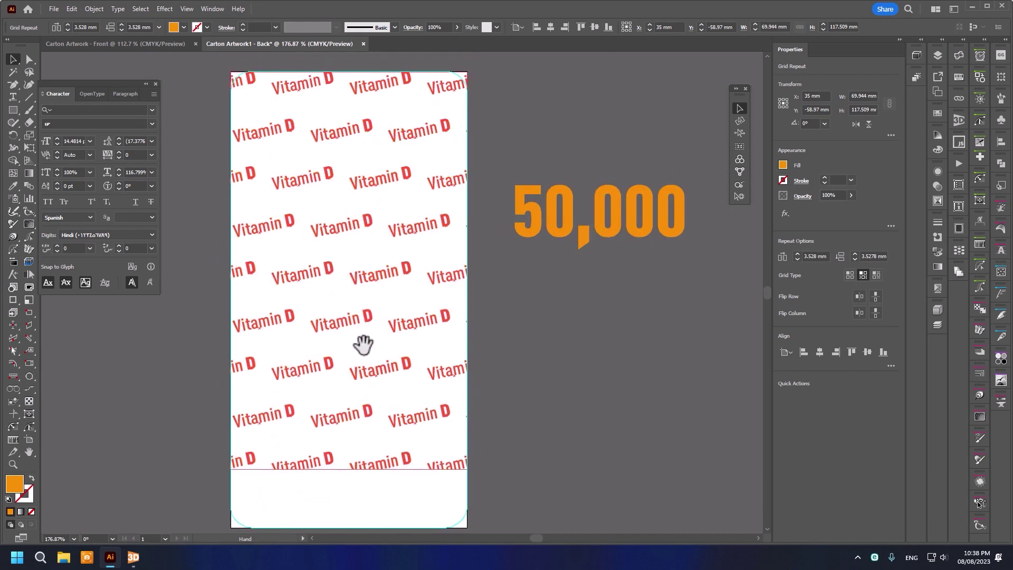
pyautogui.moveTo(345, 433)
pyautogui.mouseDown()
pyautogui.moveTo(341, 490)
pyautogui.moveTo(342, 457)
pyautogui.mouseUp()
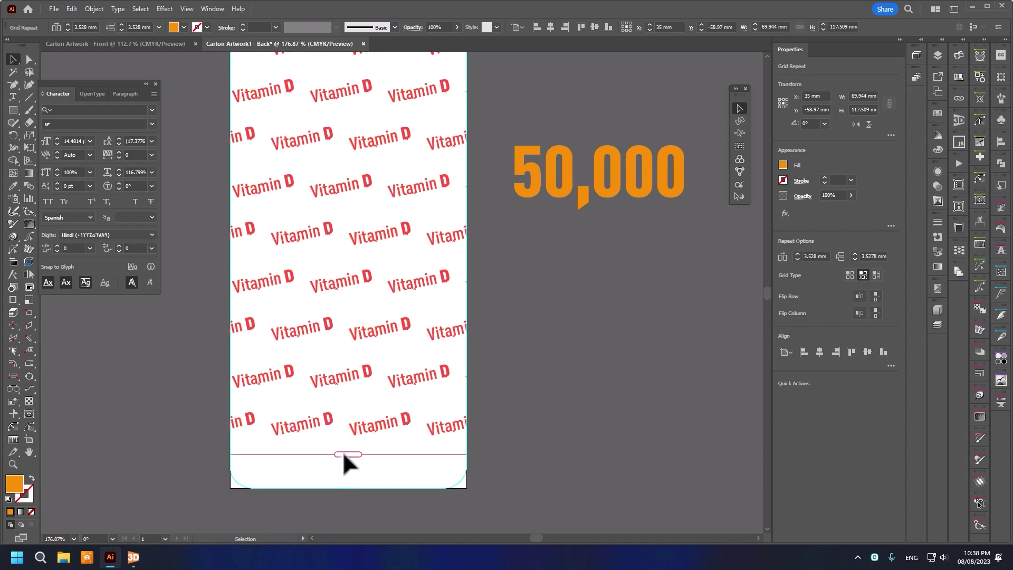
pyautogui.moveTo(383, 397); pyautogui.dragTo(371, 447)
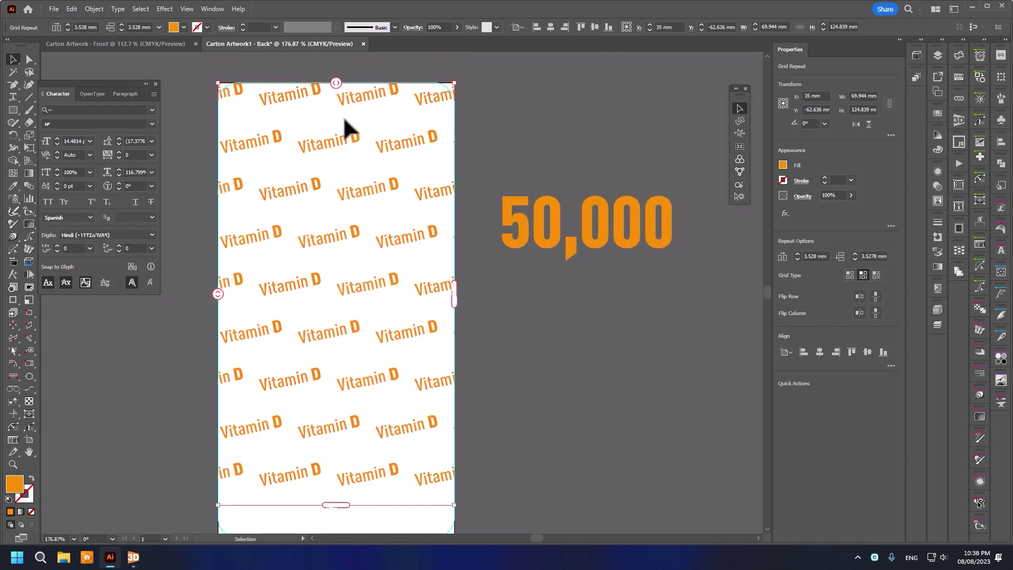
pyautogui.moveTo(339, 136); pyautogui.dragTo(337, 153)
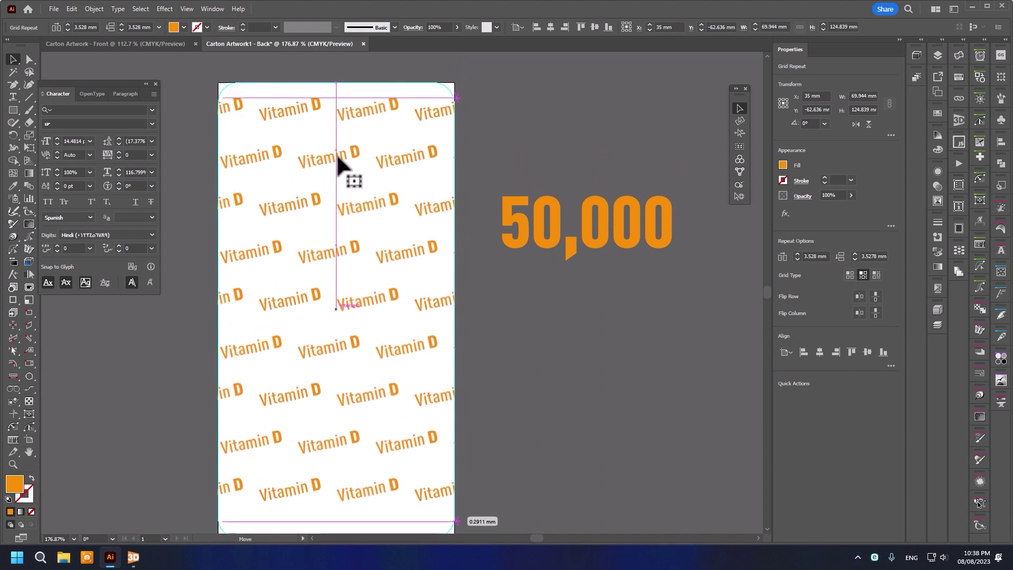
# - Shrink the 50,000 text to 23.82 pt and move it to the artboard top
pyautogui.click(495, 293)
pyautogui.moveTo(437, 153); pyautogui.dragTo(417, 219)
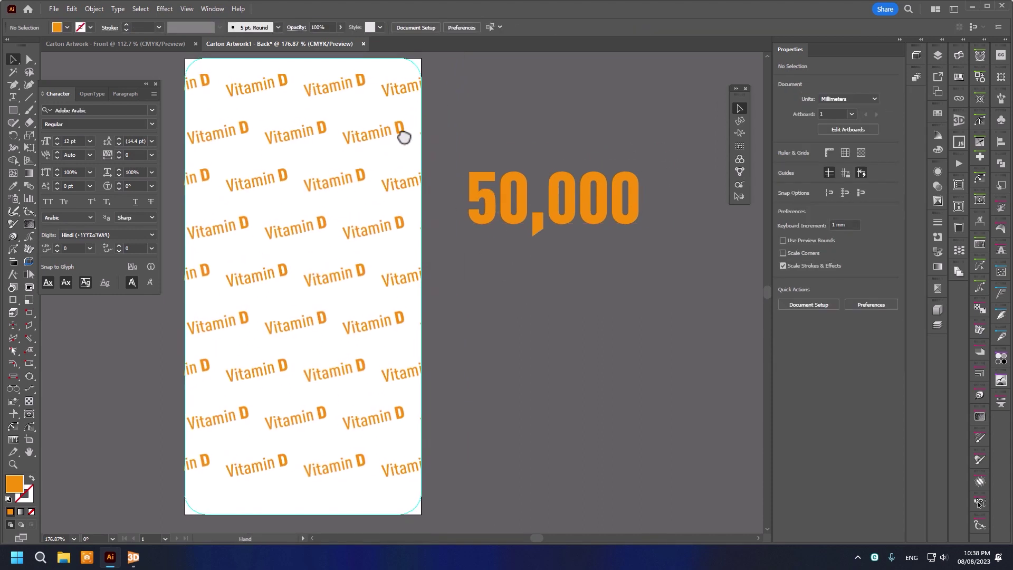
pyautogui.click(523, 265)
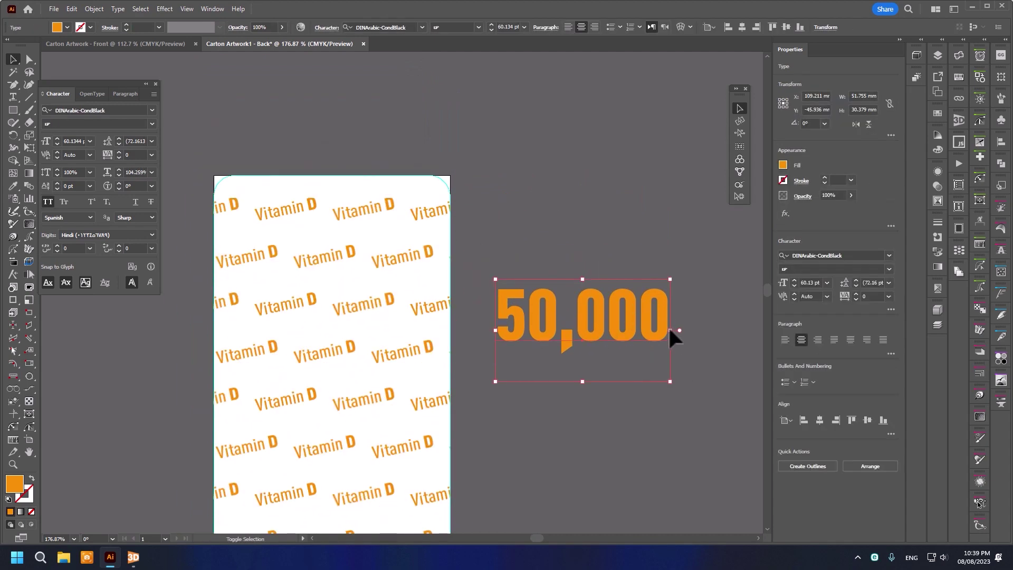
pyautogui.moveTo(670, 330)
pyautogui.mouseDown()
pyautogui.moveTo(563, 330)
pyautogui.moveTo(286, 185)
pyautogui.moveTo(459, 179)
pyautogui.mouseUp()
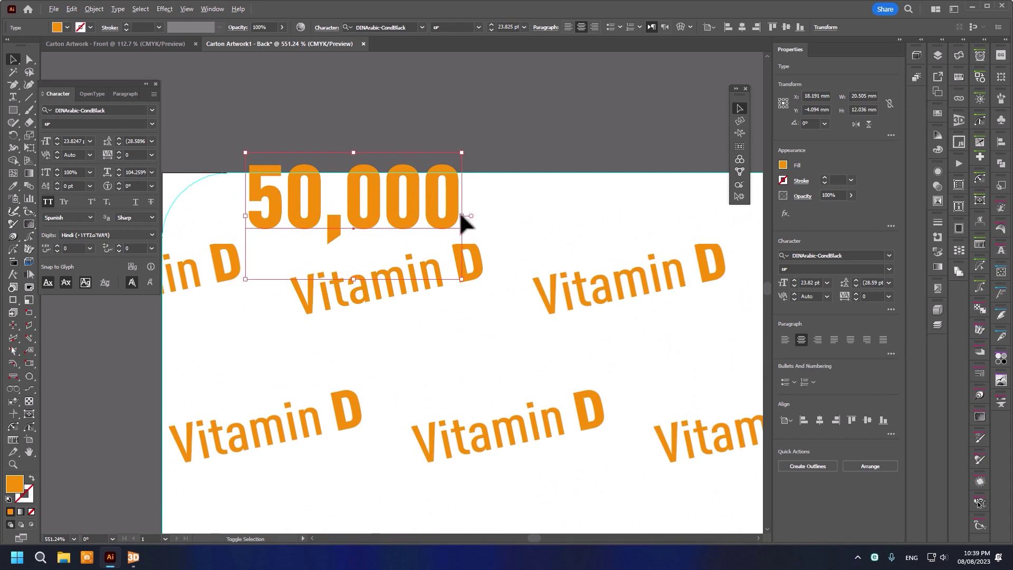
# - Repeat the 50,000 text as a row of four copies across the artboard top, deleting extras
pyautogui.moveTo(465, 221)
pyautogui.mouseDown()
pyautogui.moveTo(266, 204)
pyautogui.moveTo(492, 222)
pyautogui.mouseUp()
pyautogui.click(441, 219)
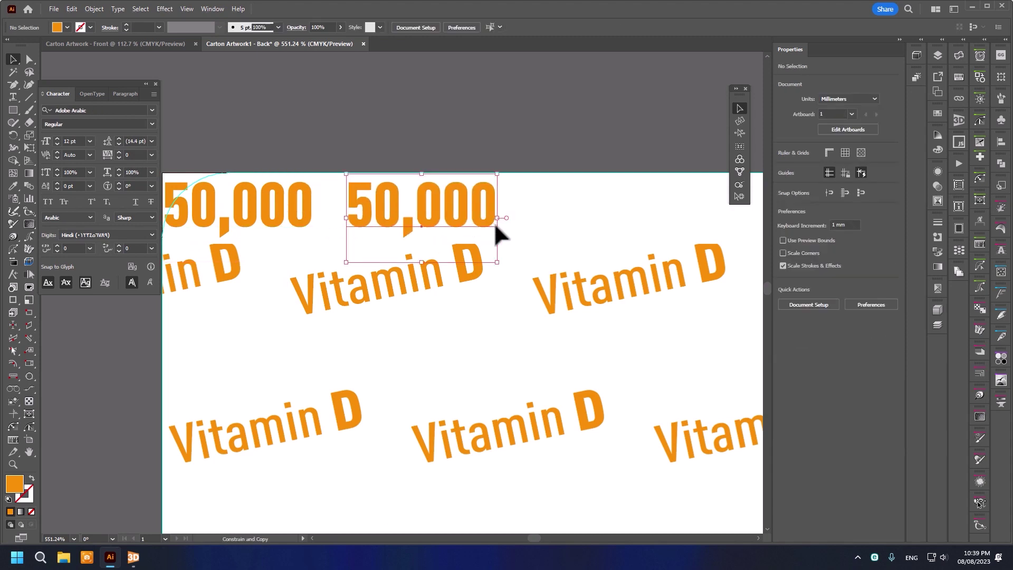
pyautogui.hotkey('ctrl', 'd')
pyautogui.hotkey('ctrl', 'd')
pyautogui.hotkey('ctrl', 'd')
pyautogui.moveTo(584, 199)
pyautogui.mouseDown()
pyautogui.moveTo(385, 215)
pyautogui.moveTo(323, 263)
pyautogui.mouseUp()
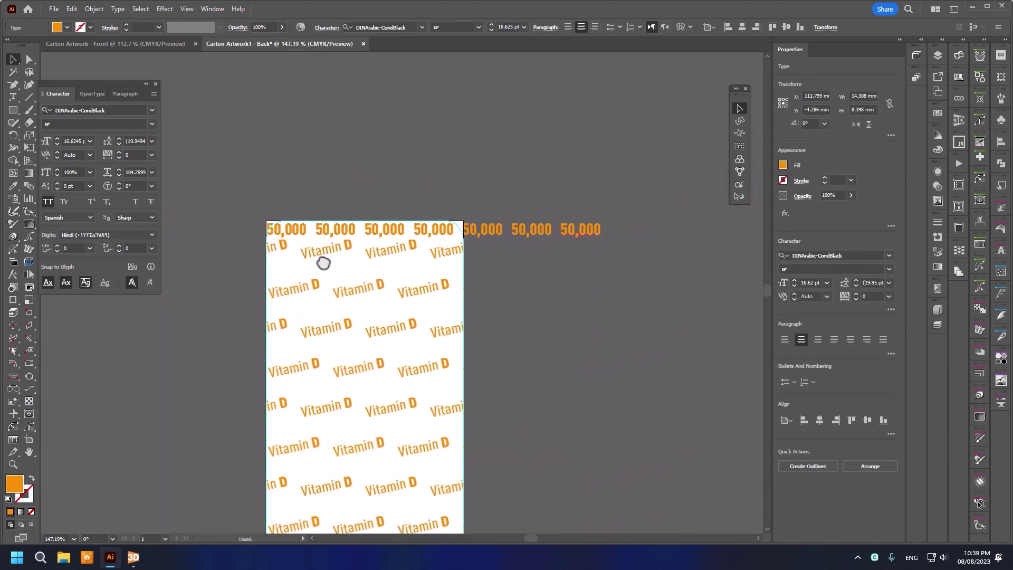
pyautogui.scroll(3, 466, 221)
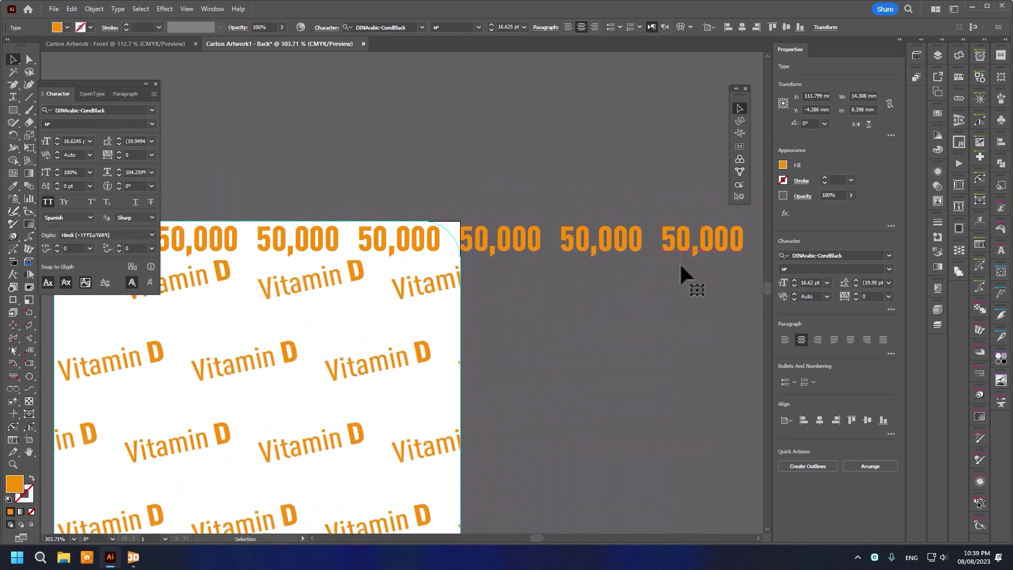
pyautogui.press('Delete')
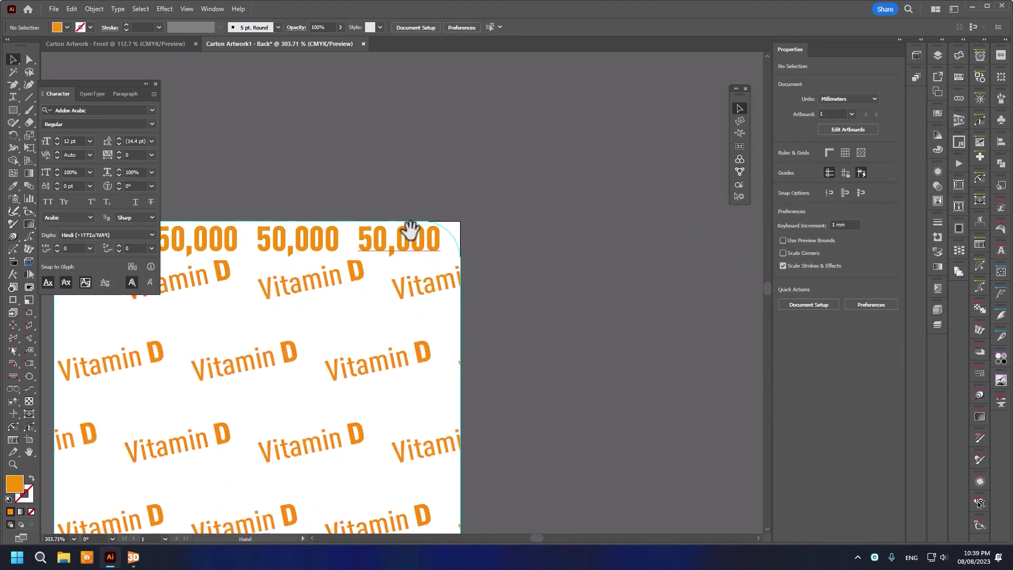
pyautogui.scroll(-3, 413, 222)
pyautogui.scroll(-1, 338, 253)
pyautogui.moveTo(337, 253); pyautogui.dragTo(386, 211)
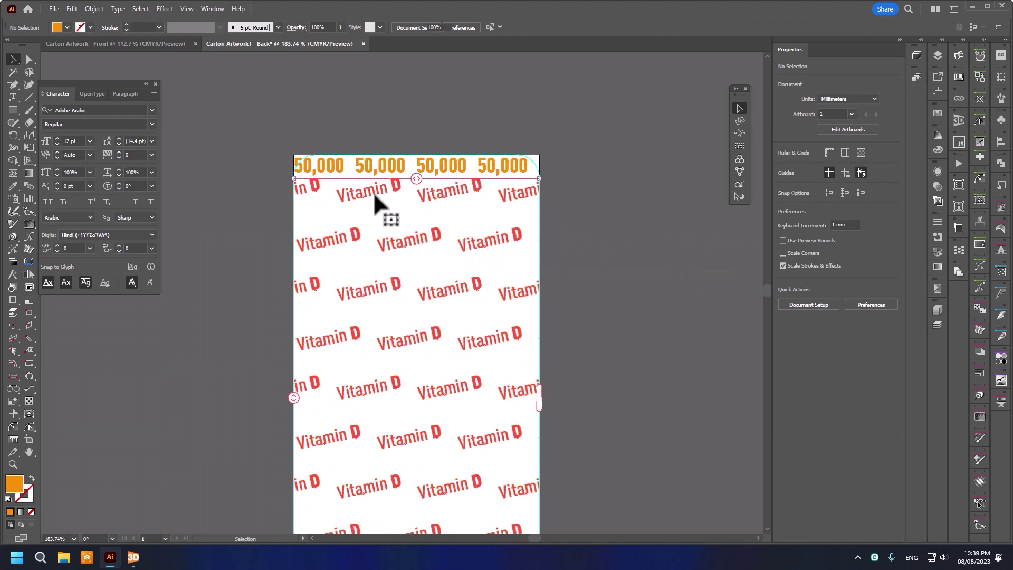
# - Enter and leave editing of the Vitamin D pattern's source text twice
pyautogui.doubleClick(375, 197)
pyautogui.doubleClick(240, 211)
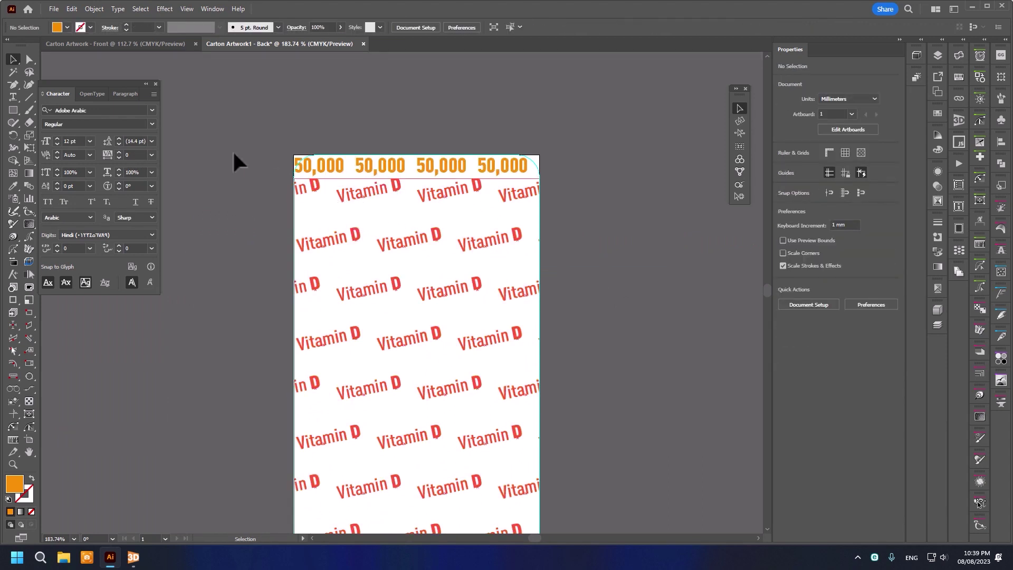
pyautogui.doubleClick(370, 189)
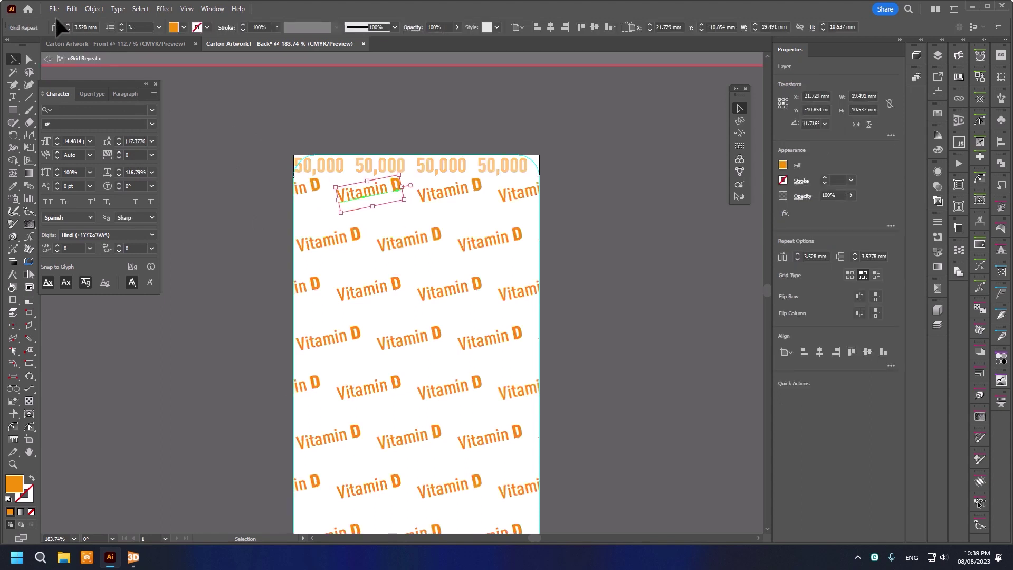
pyautogui.doubleClick(245, 201)
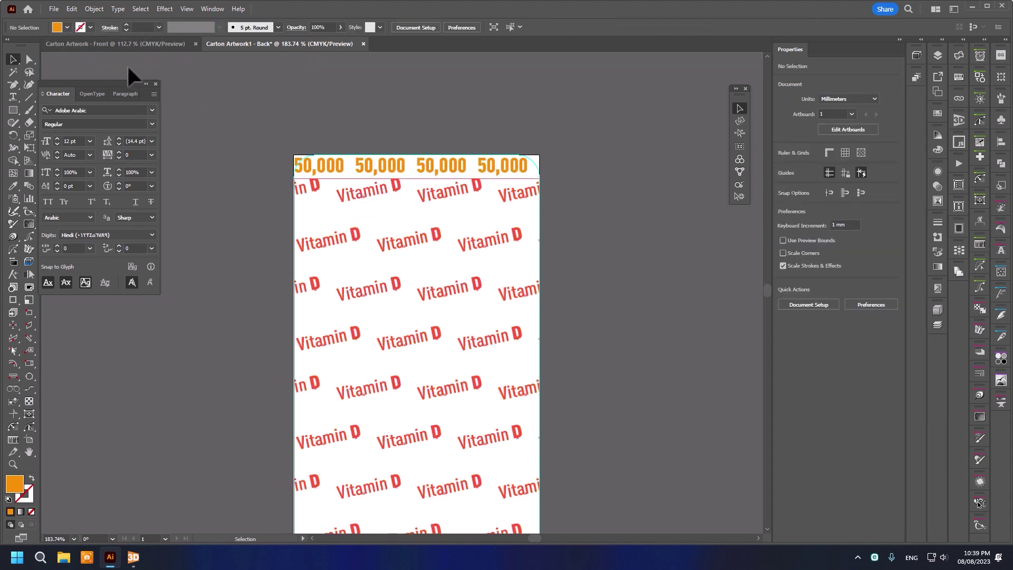
# - Set the grid repeat to 0 mm vertical and 3 mm horizontal spacing, trimming it to 115.356 mm tall
pyautogui.click(331, 182)
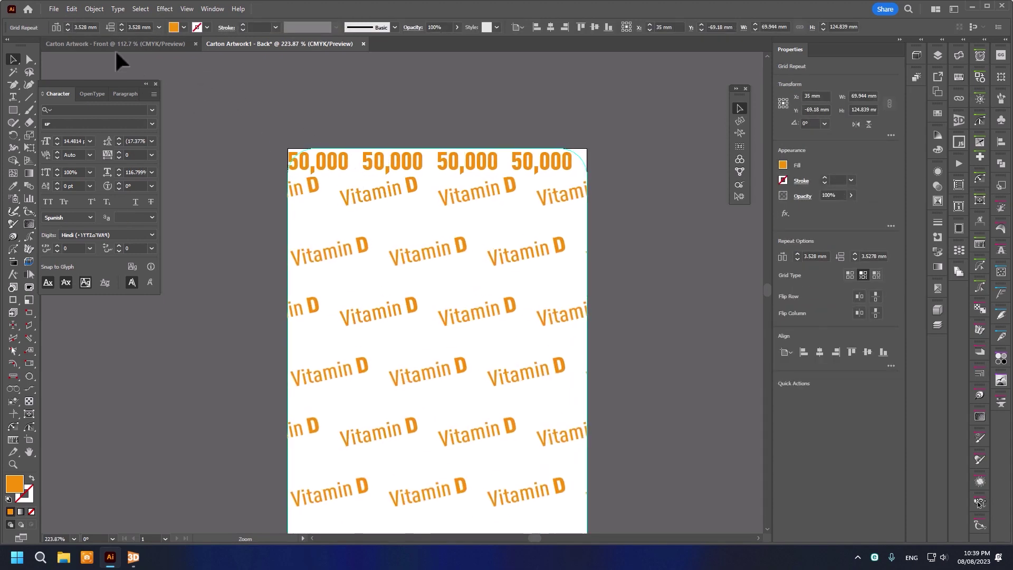
pyautogui.click(122, 29)
pyautogui.click(122, 29)
pyautogui.click(122, 29)
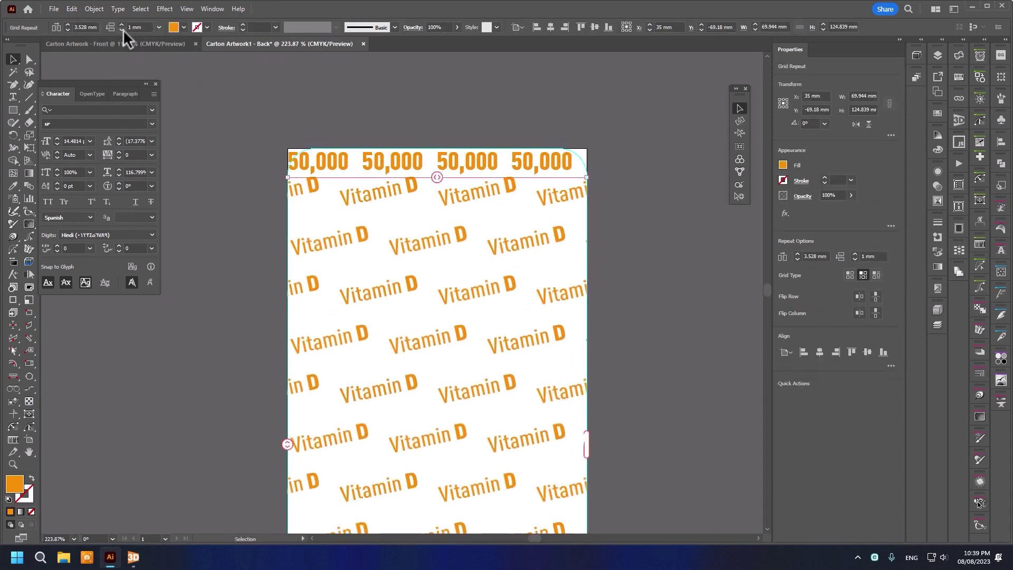
pyautogui.moveTo(428, 266)
pyautogui.mouseDown()
pyautogui.moveTo(351, 180)
pyautogui.moveTo(371, 195)
pyautogui.mouseUp()
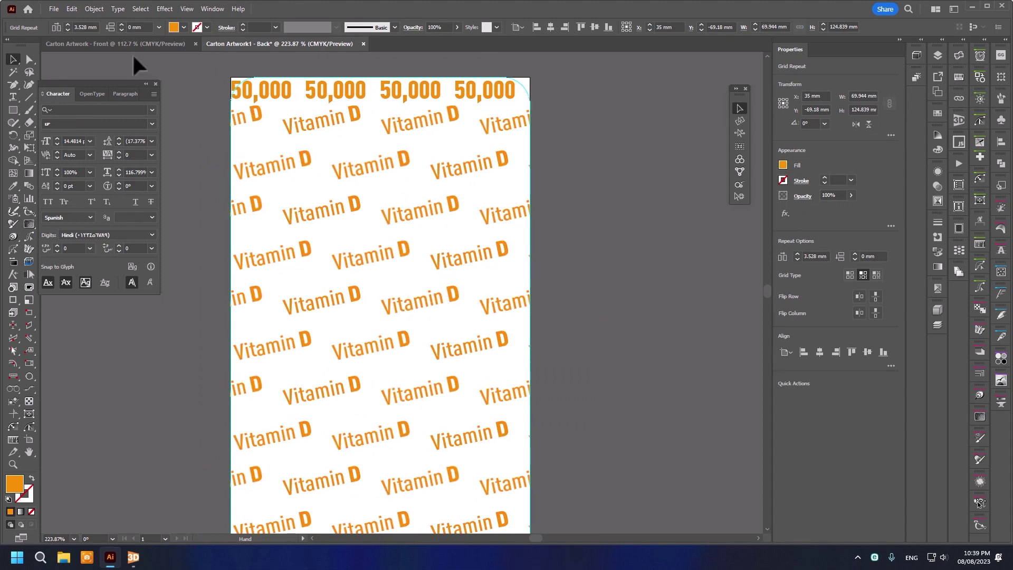
pyautogui.click(67, 29)
pyautogui.write('3')
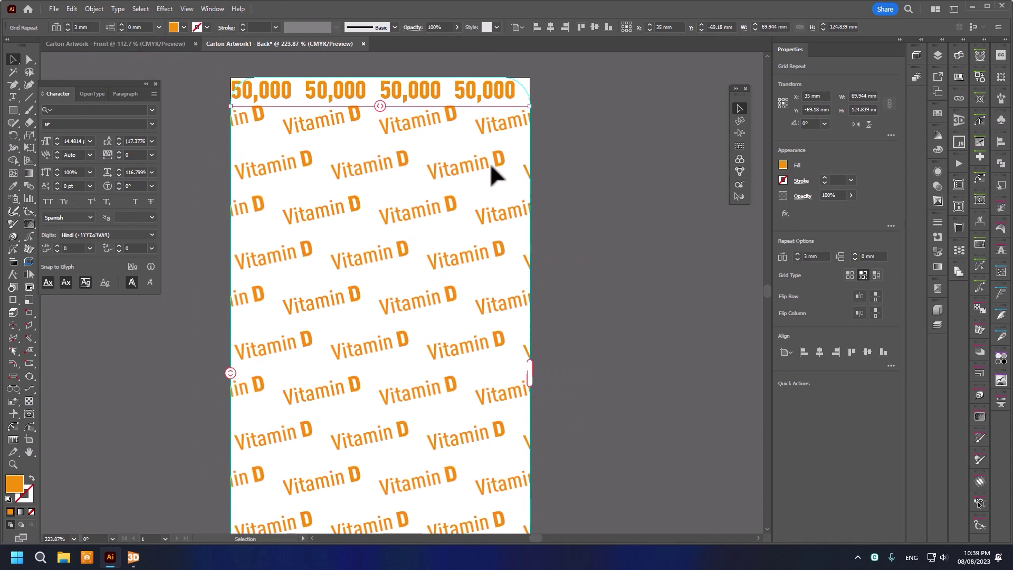
pyautogui.moveTo(493, 170); pyautogui.dragTo(481, 181)
pyautogui.keyDown('ctrl'); pyautogui.keyDown('alt'); pyautogui.click(468, 161); pyautogui.keyUp('alt'); pyautogui.keyUp('ctrl')
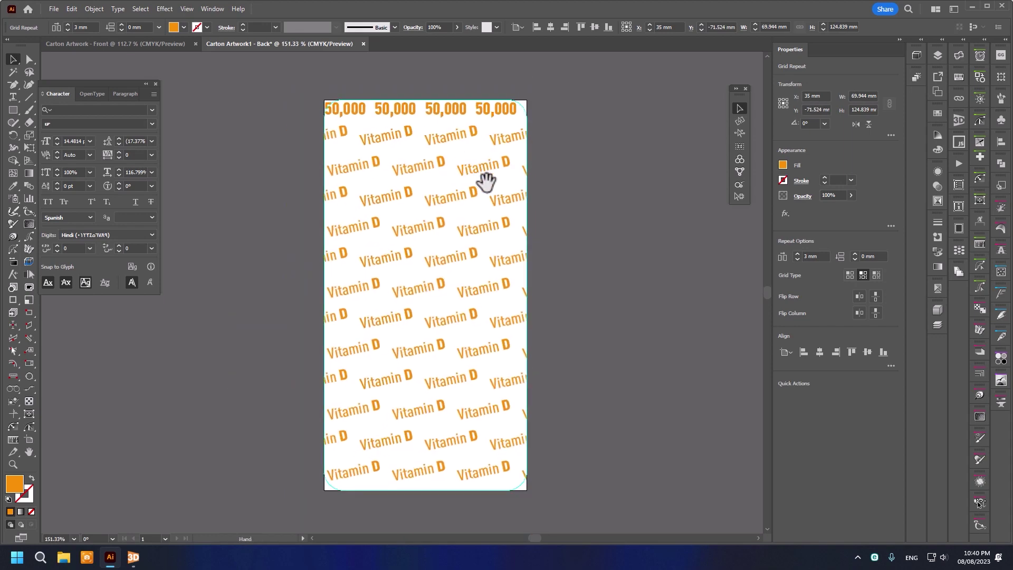
pyautogui.moveTo(419, 488)
pyautogui.mouseDown()
pyautogui.moveTo(450, 326)
pyautogui.moveTo(475, 328)
pyautogui.mouseUp()
pyautogui.hotkey('ctrl', 'shift', 'a')
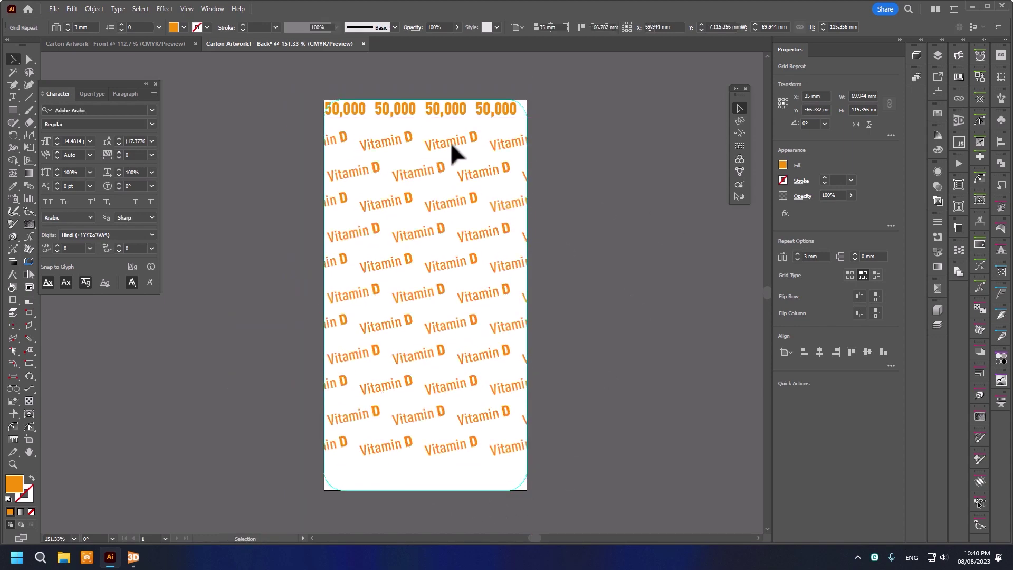
# - Enlarge the top 50,000 row slightly and copy it down to the artboard's bottom edge
pyautogui.moveTo(340, 109); pyautogui.dragTo(523, 112)
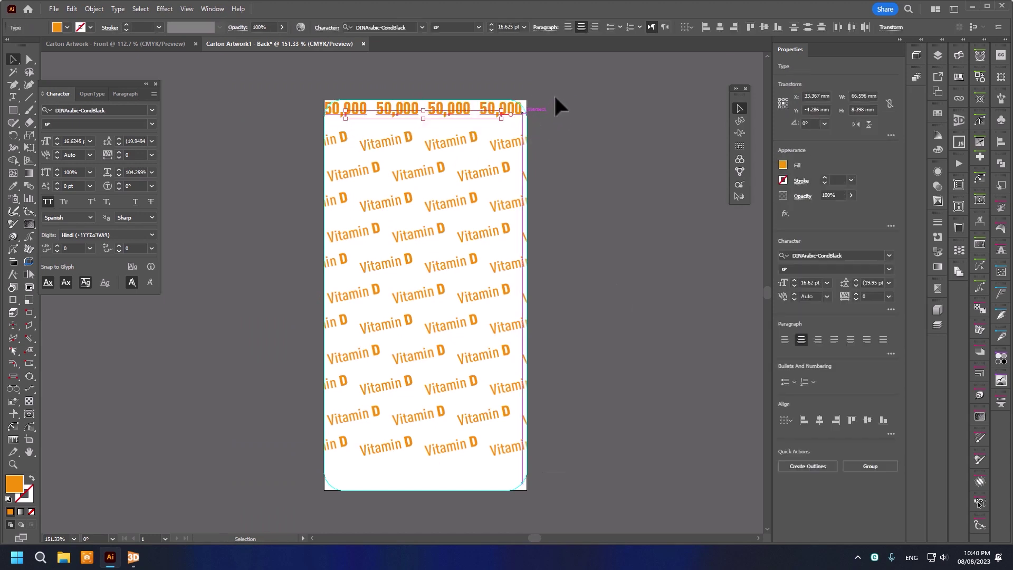
pyautogui.moveTo(320, 113); pyautogui.dragTo(528, 110)
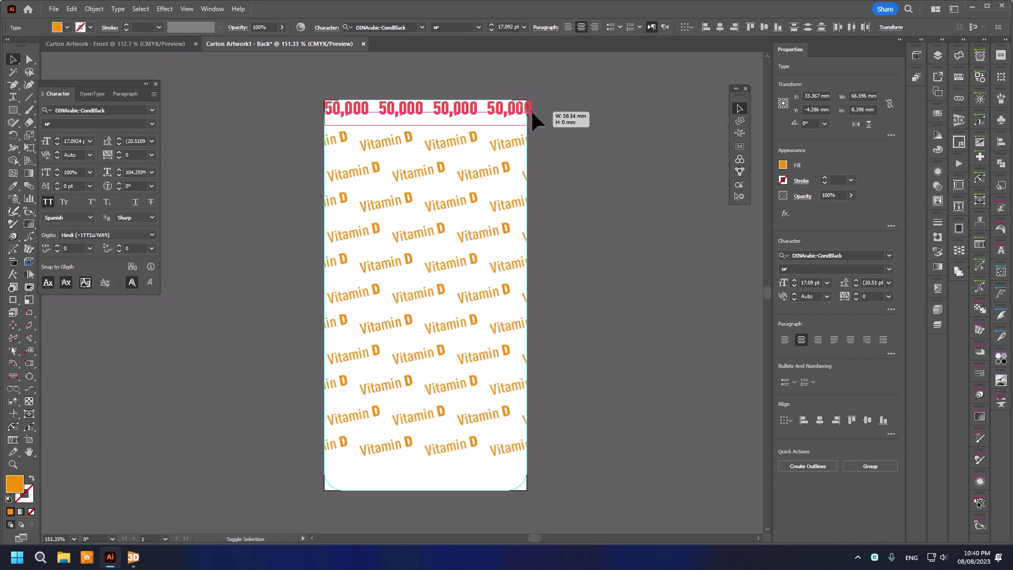
pyautogui.click(580, 115)
pyautogui.click(493, 112)
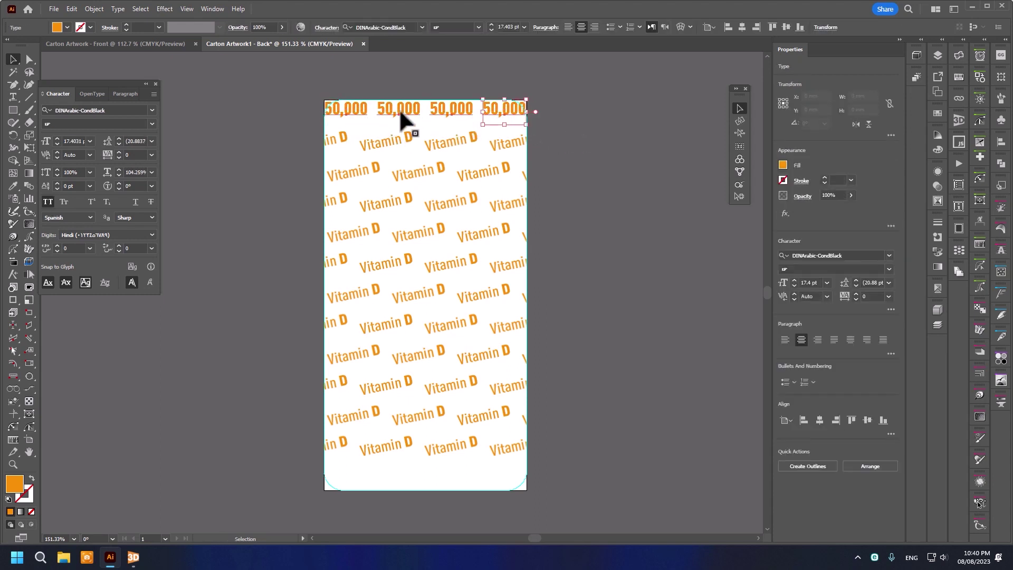
pyautogui.moveTo(400, 104); pyautogui.dragTo(433, 476)
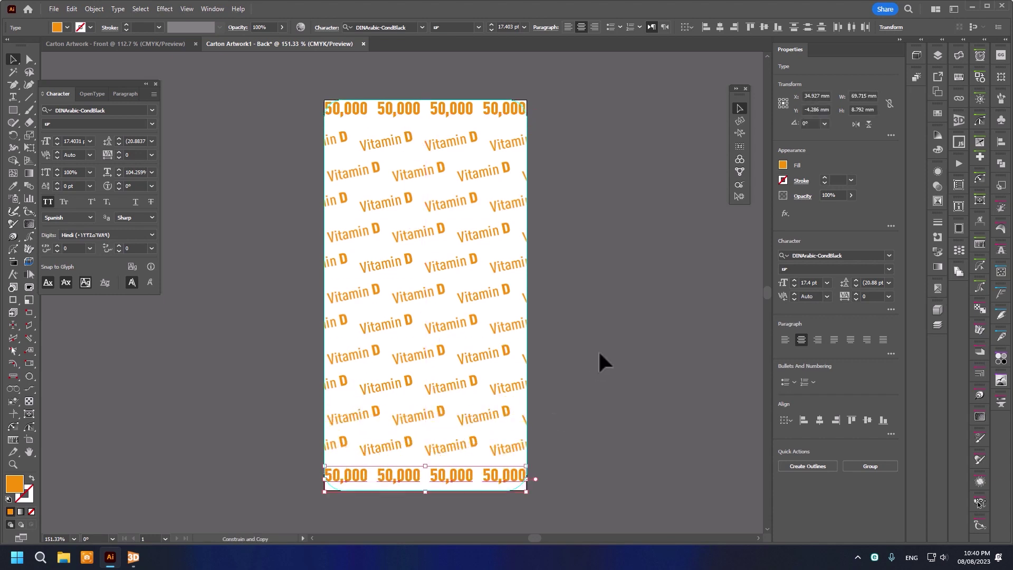
pyautogui.click(600, 362)
pyautogui.moveTo(582, 310); pyautogui.dragTo(511, 260)
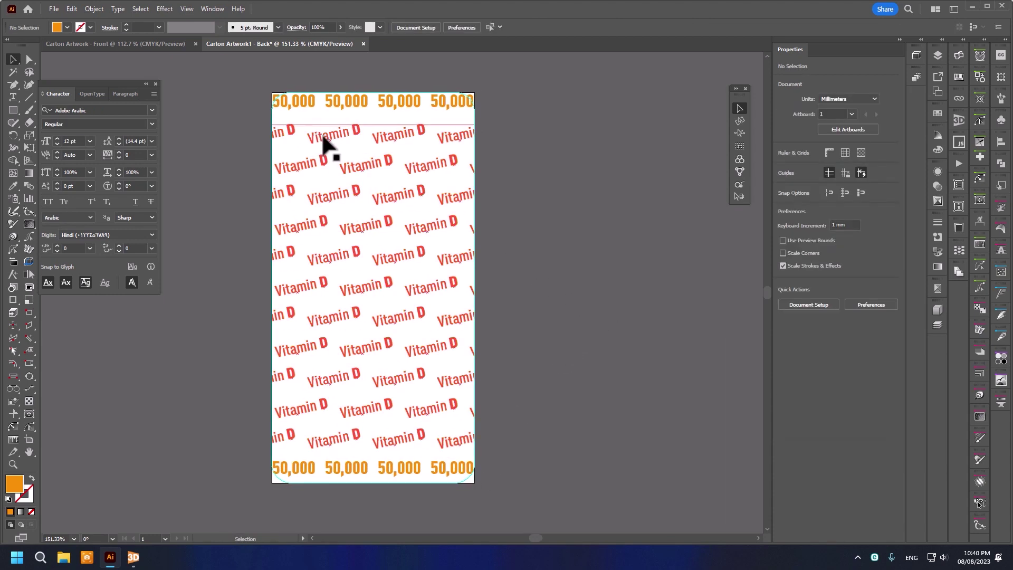
# - Slightly enlarge the source Vitamin D text inside the grid repeat
pyautogui.click(329, 143)
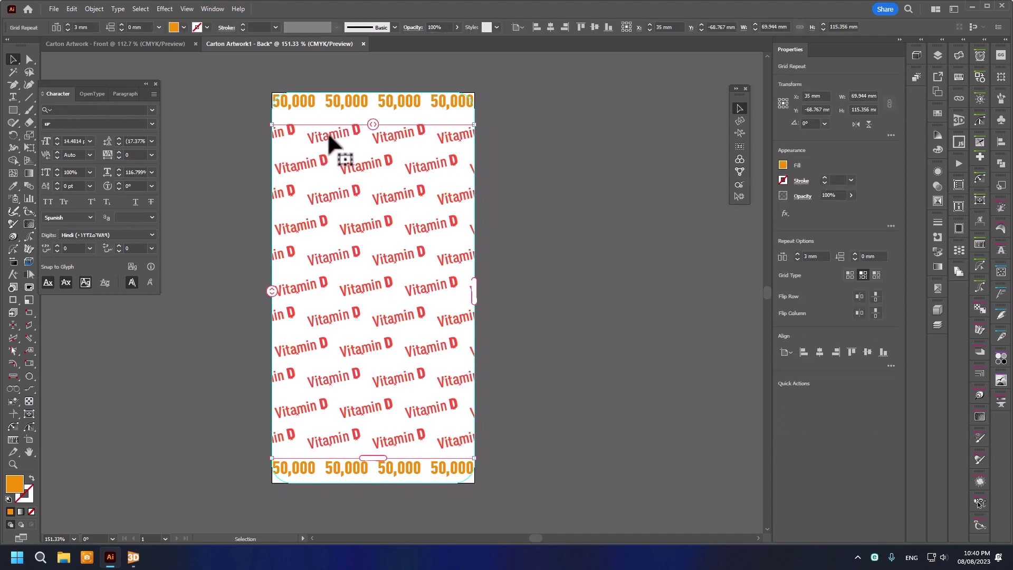
pyautogui.doubleClick(327, 131)
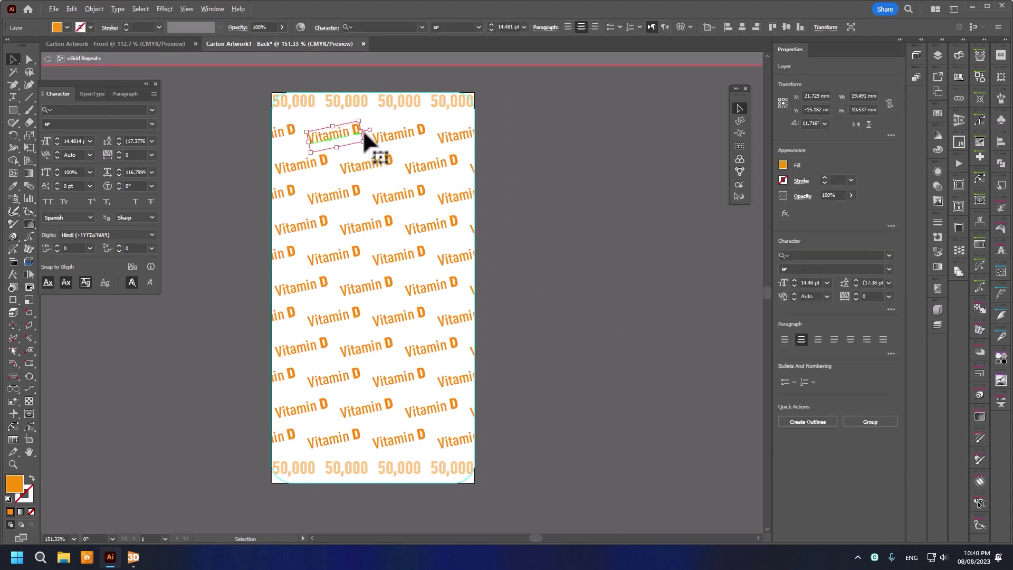
pyautogui.moveTo(363, 129); pyautogui.dragTo(368, 128)
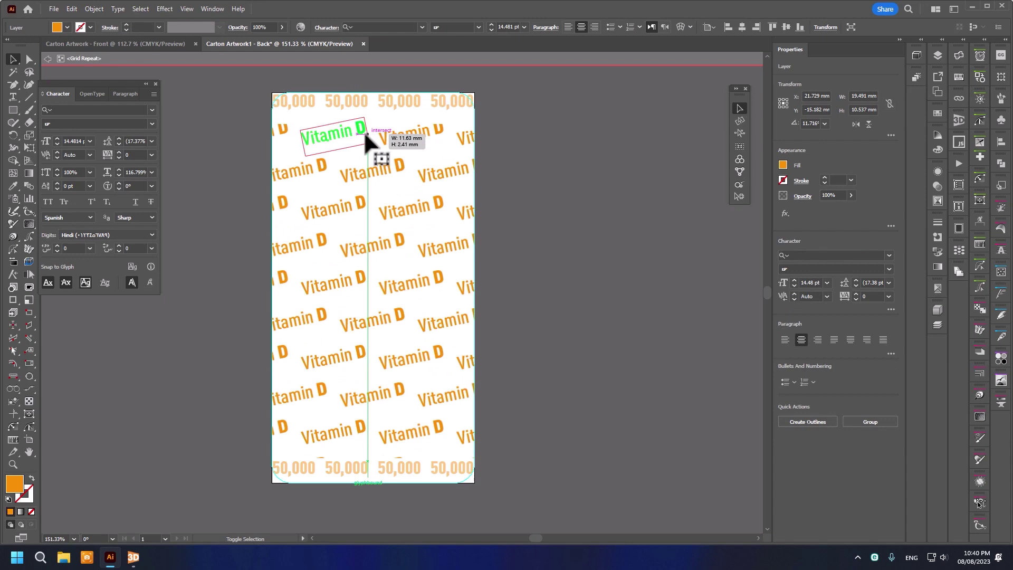
pyautogui.doubleClick(552, 231)
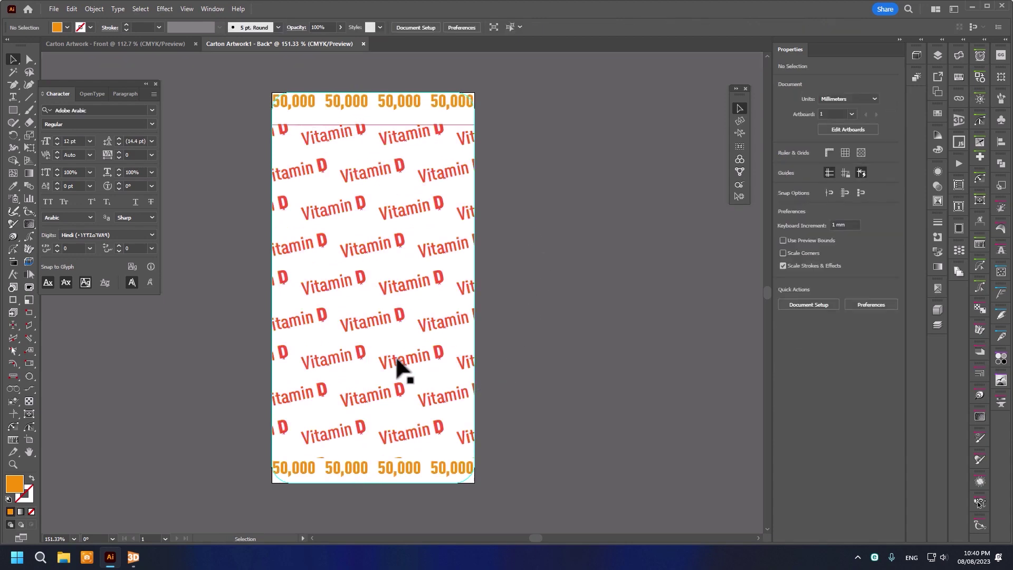
pyautogui.click(391, 452)
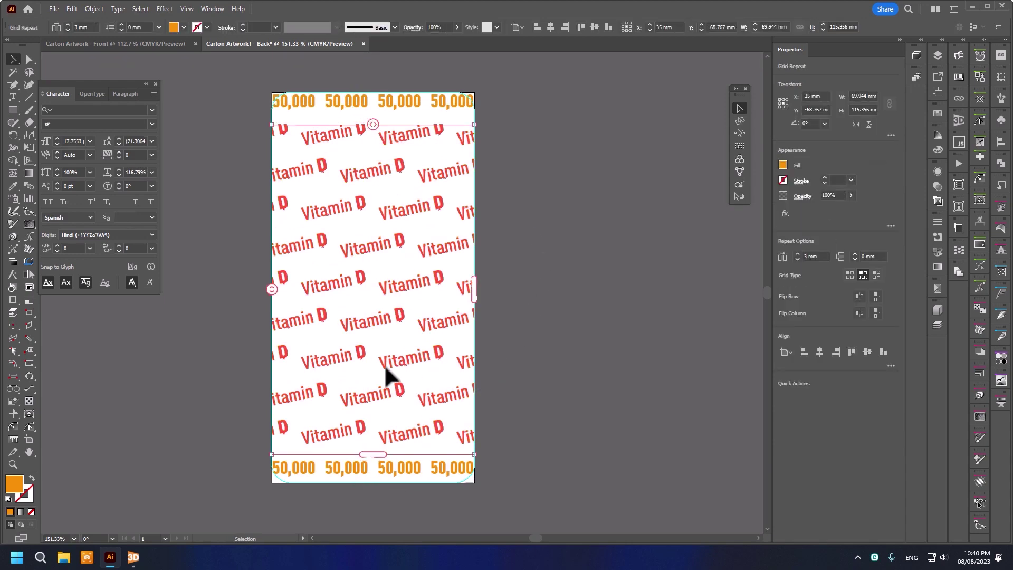
pyautogui.click(394, 128)
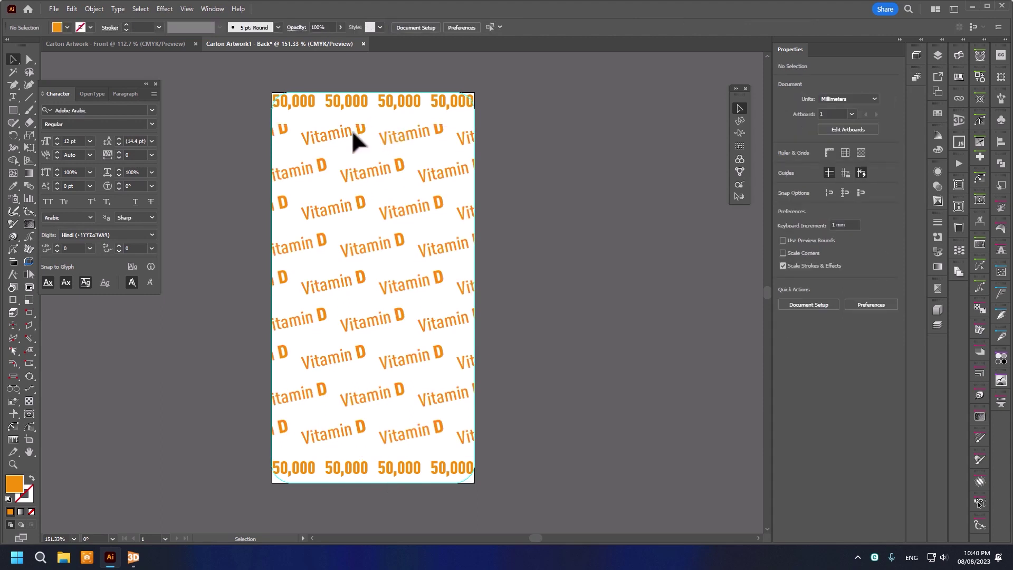
# - Step into a Vitamin D tile again, then exit isolation mode to the full back artwork
pyautogui.doubleClick(351, 140)
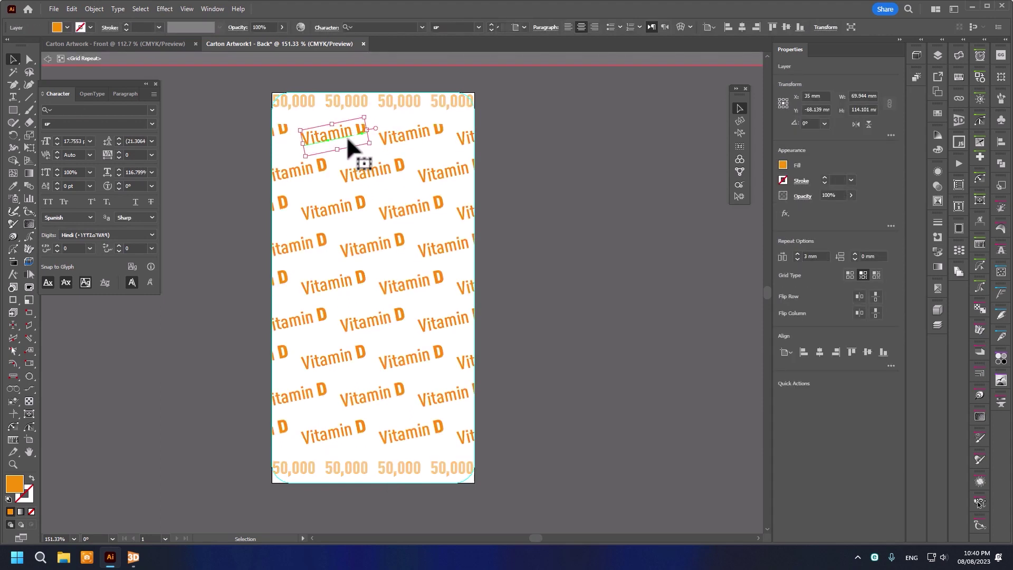
pyautogui.doubleClick(347, 136)
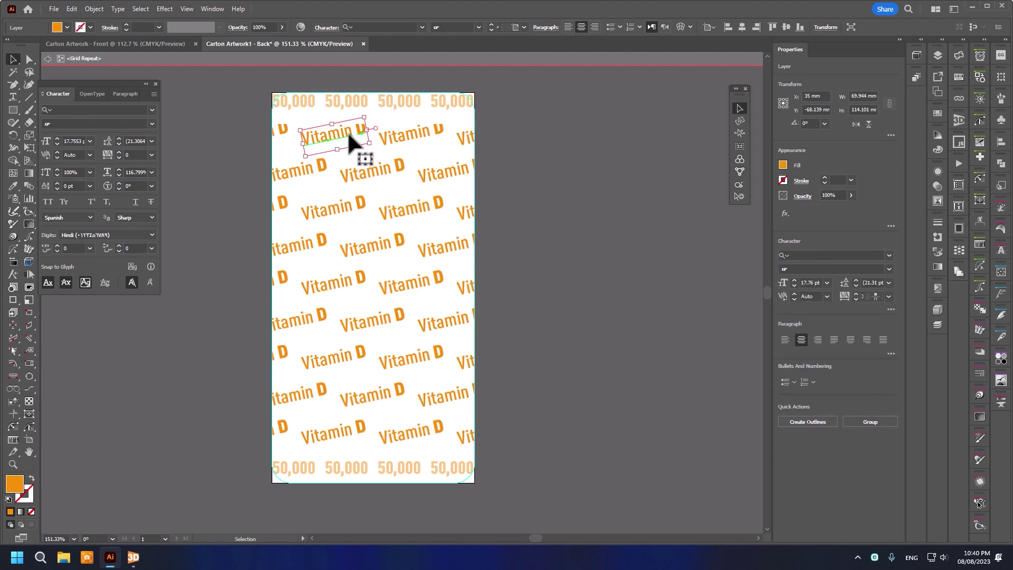
pyautogui.doubleClick(524, 183)
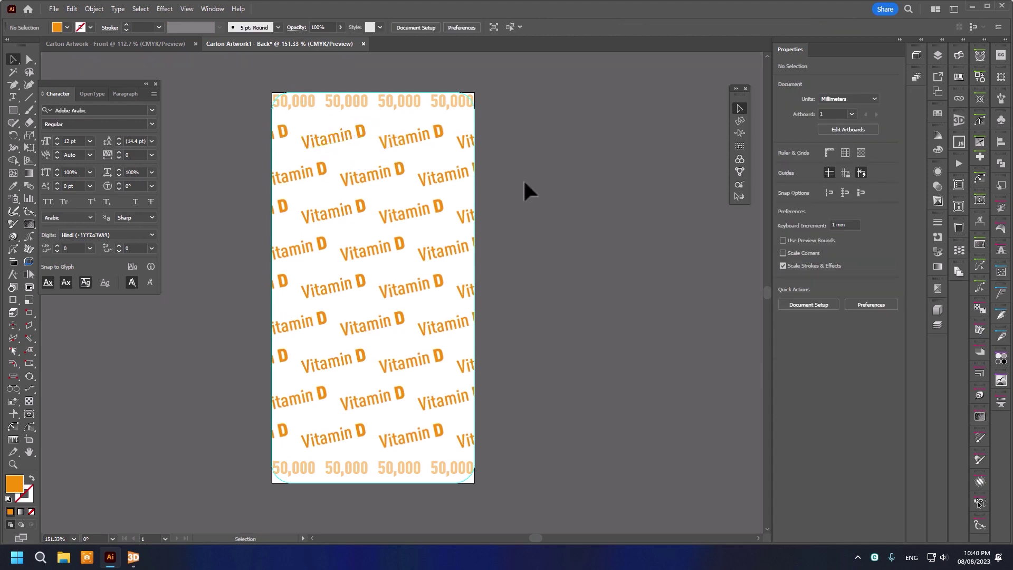
pyautogui.click(414, 142)
pyautogui.click(599, 190)
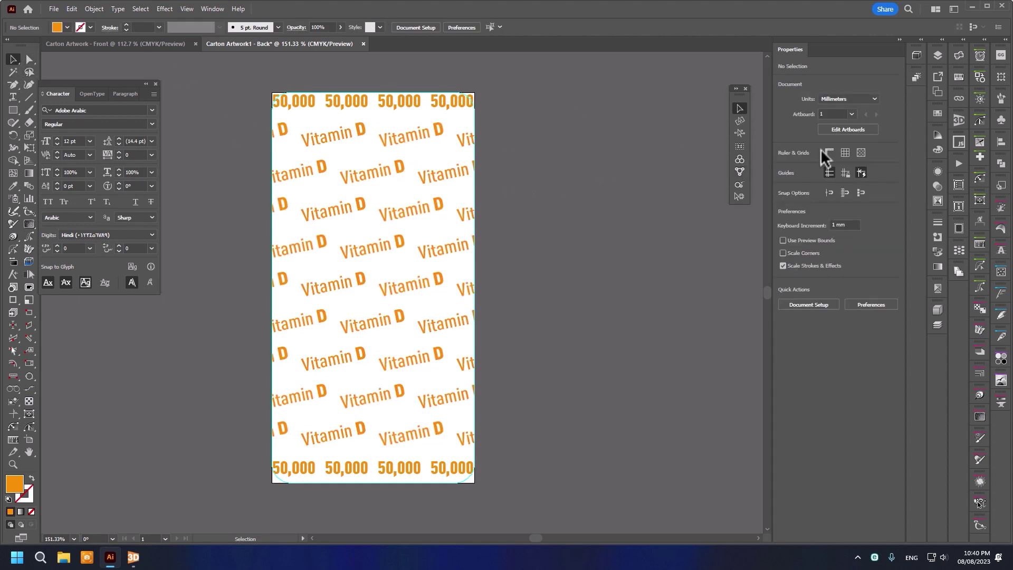
# - Push the current carton artwork to iC3D with Update Now in the iC3D Renderer V5 panel
pyautogui.click(957, 121)
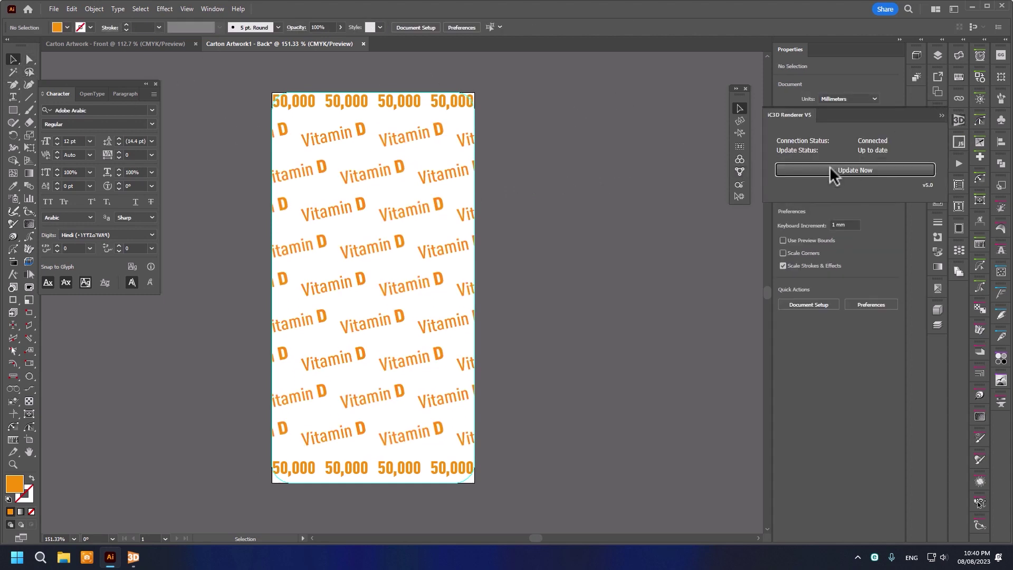
pyautogui.click(133, 557)
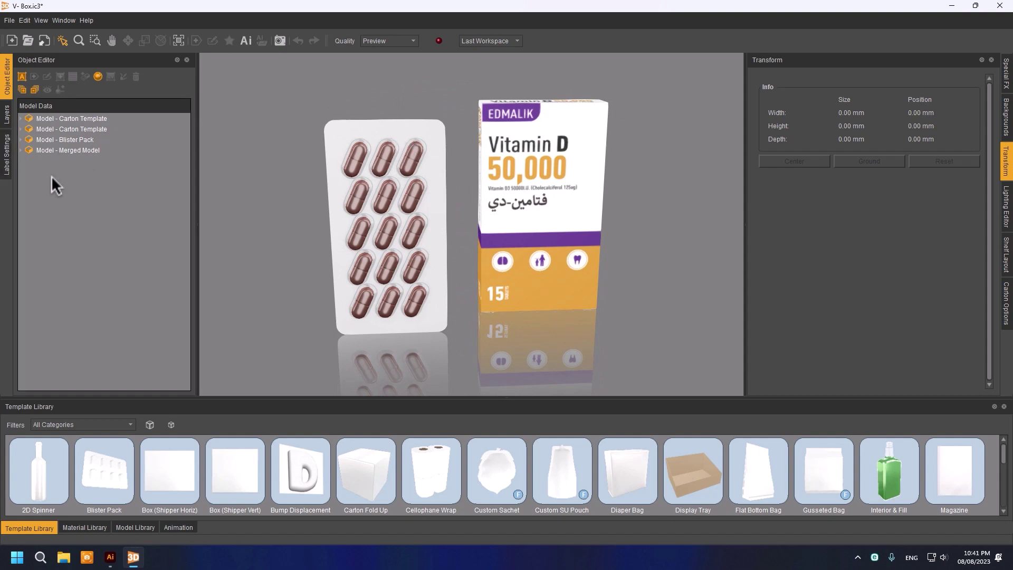
# - Check the Merged Model's parts, then hide the Blister Pack model
pyautogui.click(71, 149)
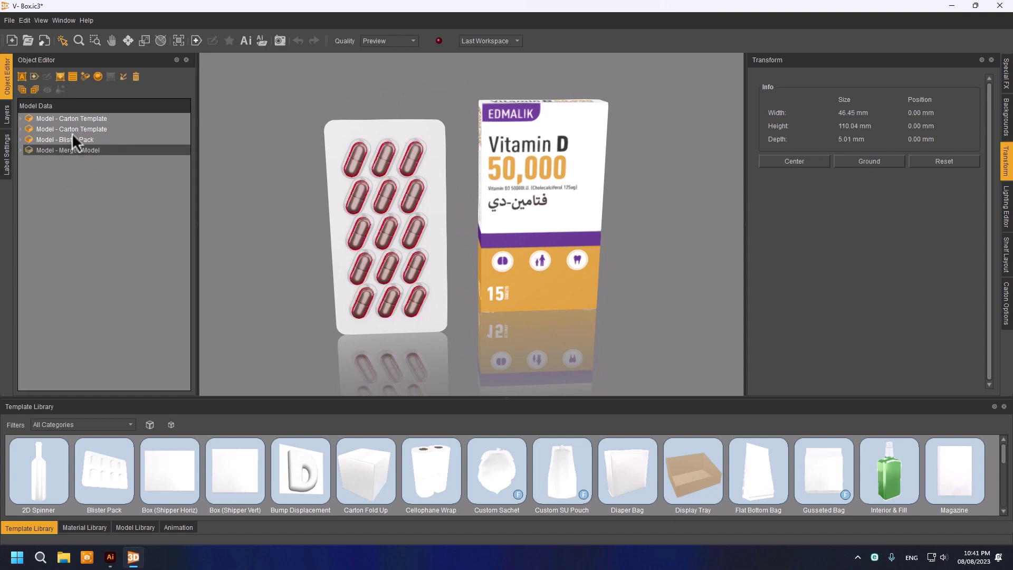
pyautogui.click(20, 149)
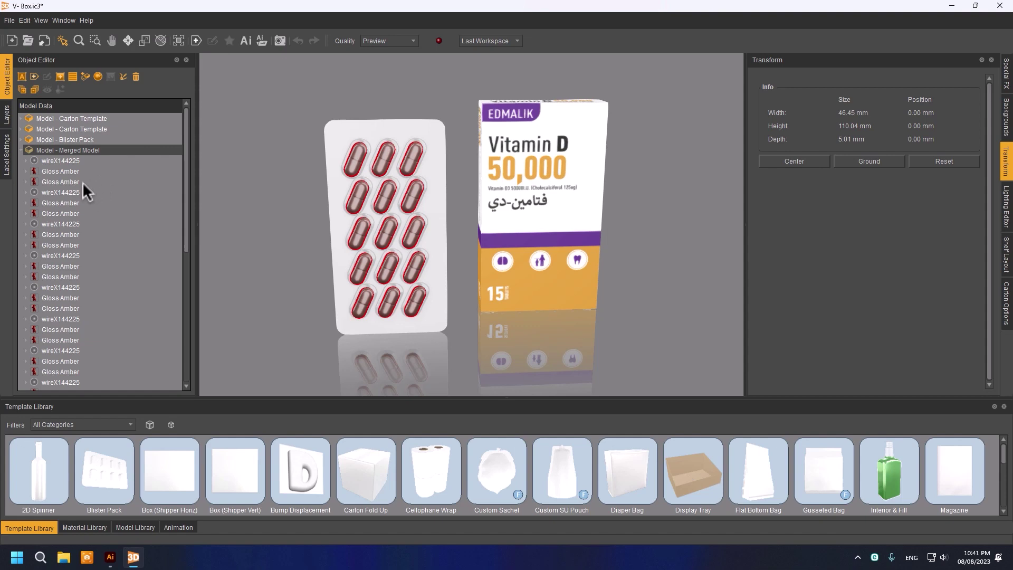
pyautogui.click(20, 151)
pyautogui.click(60, 138)
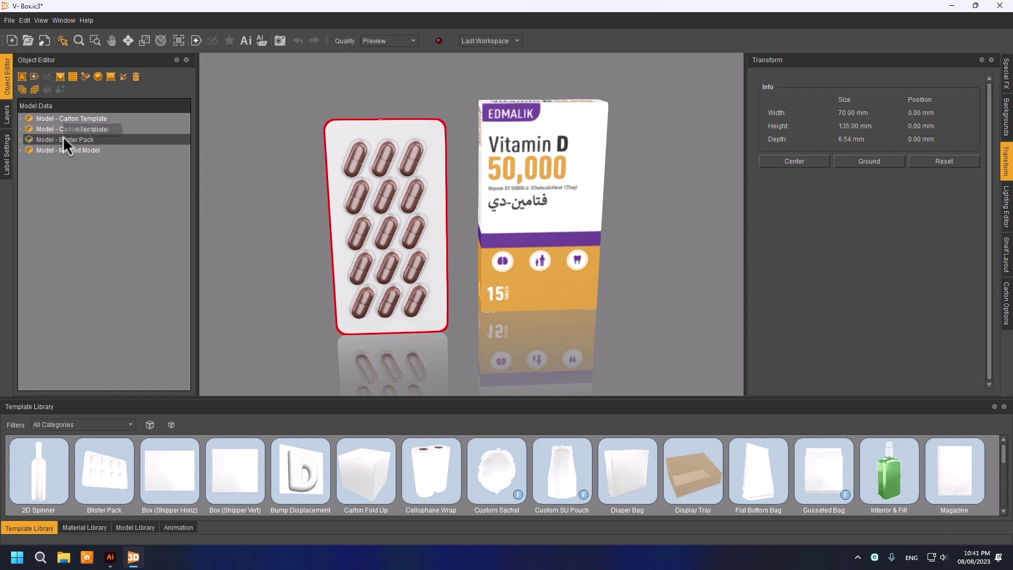
pyautogui.moveTo(62, 136); pyautogui.dragTo(92, 140)
# - Select the Merged Model and open an enlarged Material Library panel
pyautogui.click(44, 151)
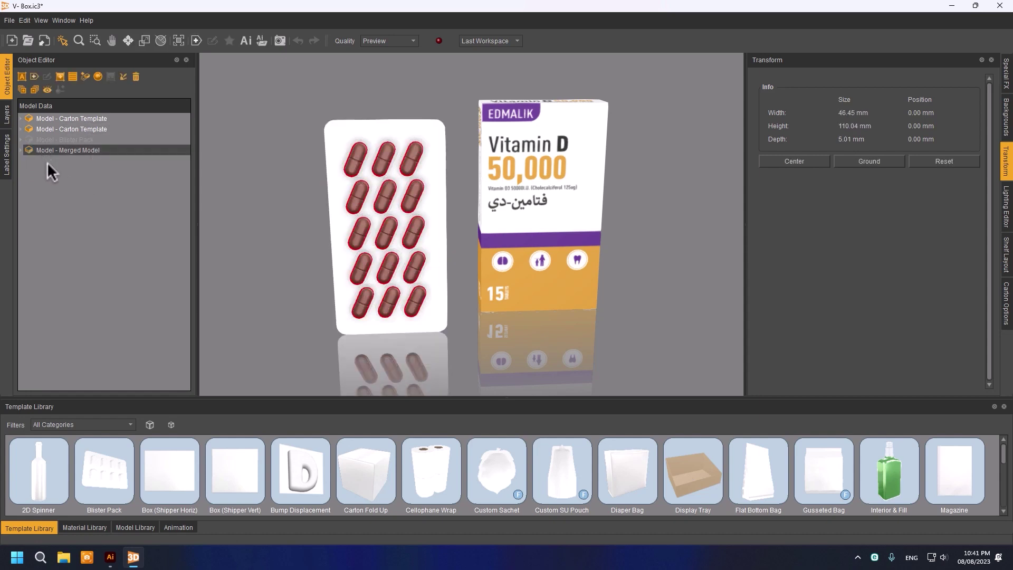
pyautogui.click(66, 525)
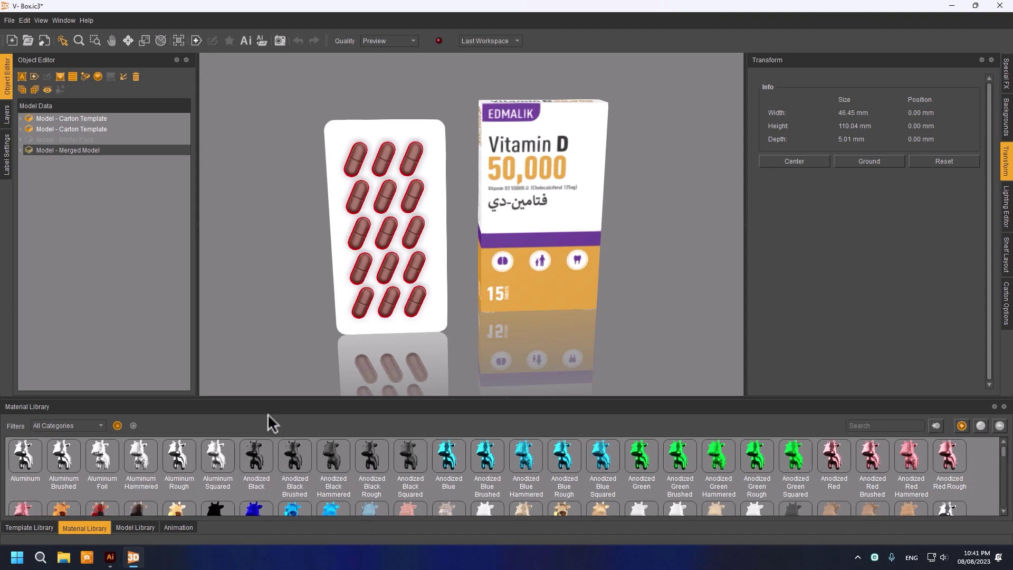
pyautogui.moveTo(274, 398); pyautogui.dragTo(278, 334)
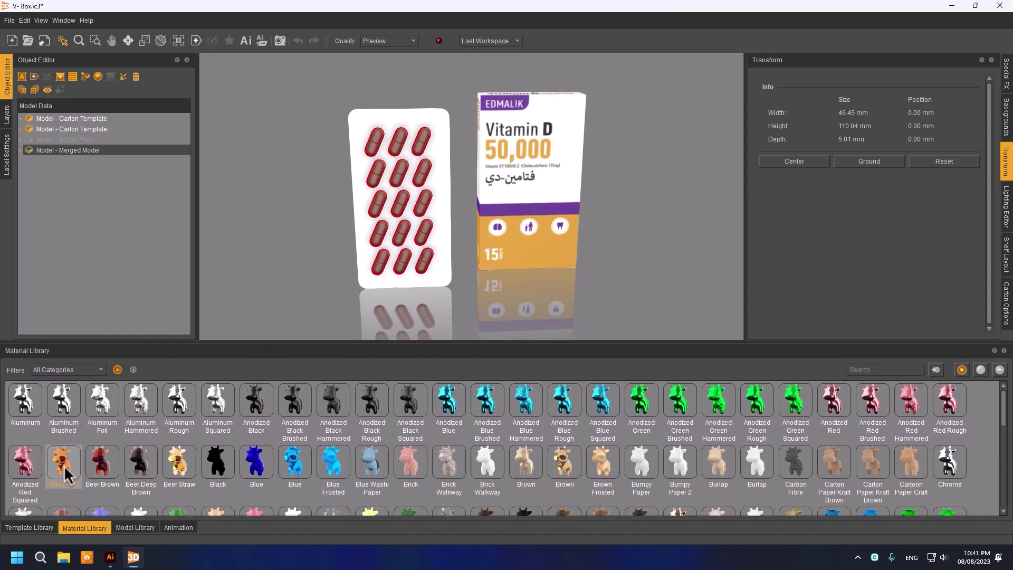
# - Filter the material library to show only IC3D Plastics
pyautogui.click(74, 371)
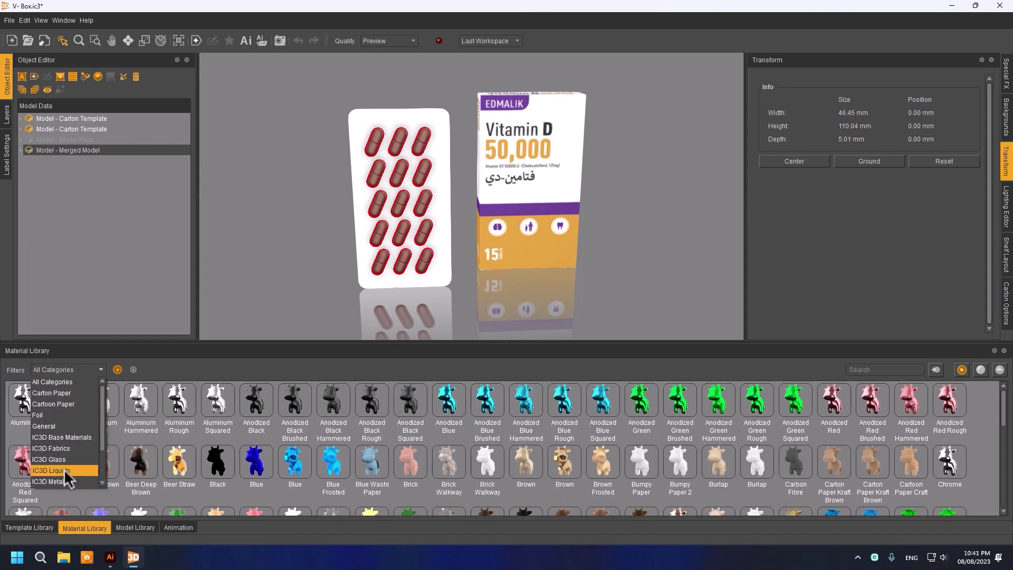
pyautogui.scroll(-2, 62, 463)
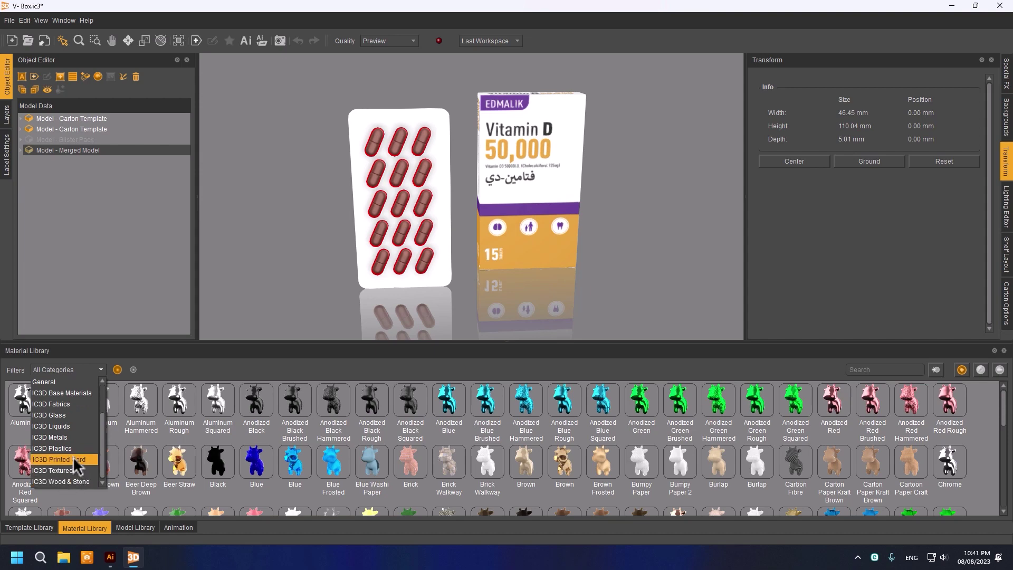
pyautogui.click(65, 448)
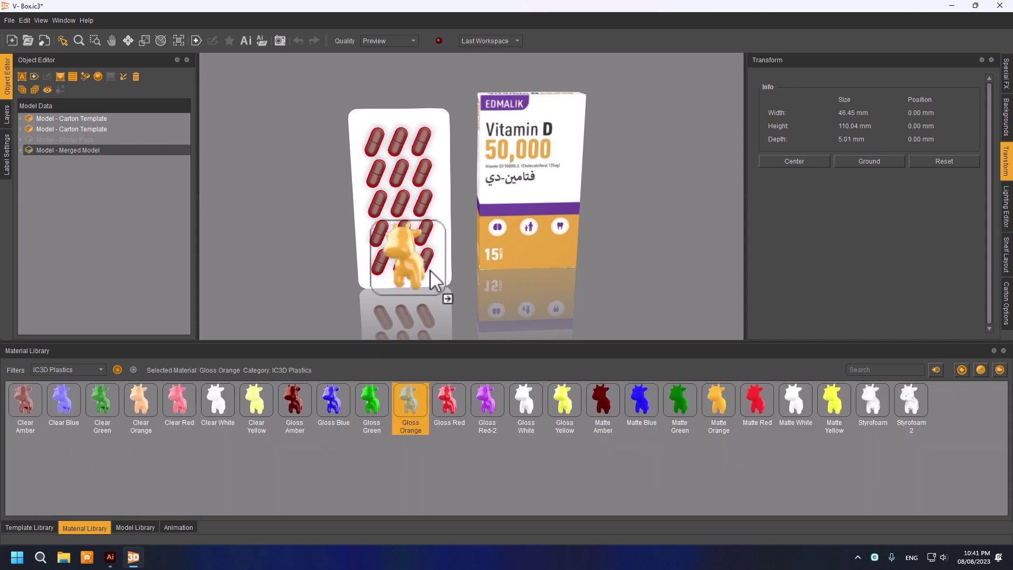
# - Drag Gloss Orange onto the capsules in the top three blister rows
pyautogui.moveTo(410, 409); pyautogui.dragTo(375, 141)
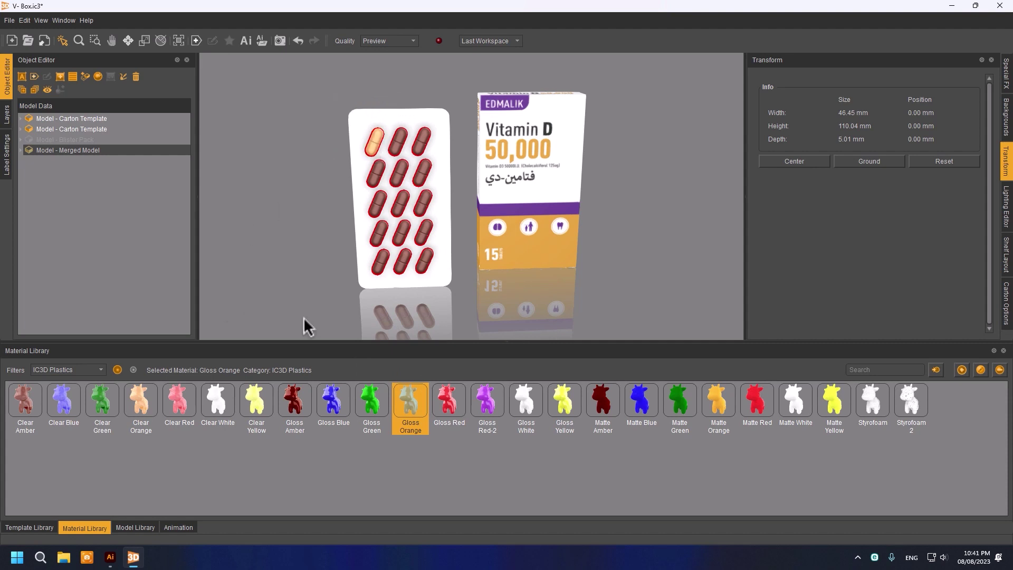
pyautogui.moveTo(411, 406); pyautogui.dragTo(402, 139)
pyautogui.moveTo(310, 258)
pyautogui.mouseDown()
pyautogui.moveTo(347, 256)
pyautogui.moveTo(311, 261)
pyautogui.moveTo(306, 253)
pyautogui.mouseUp()
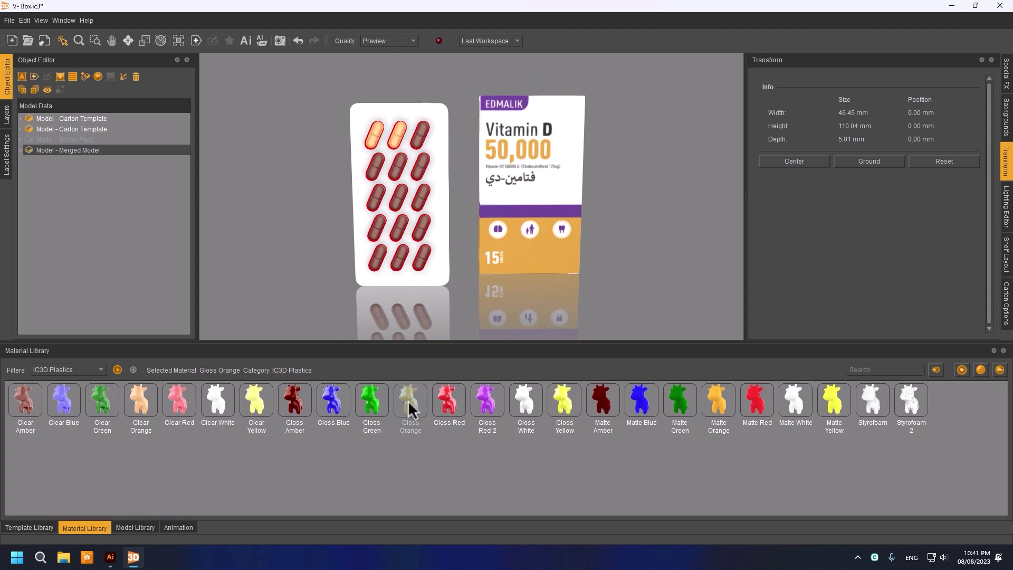
pyautogui.moveTo(410, 409); pyautogui.dragTo(421, 136)
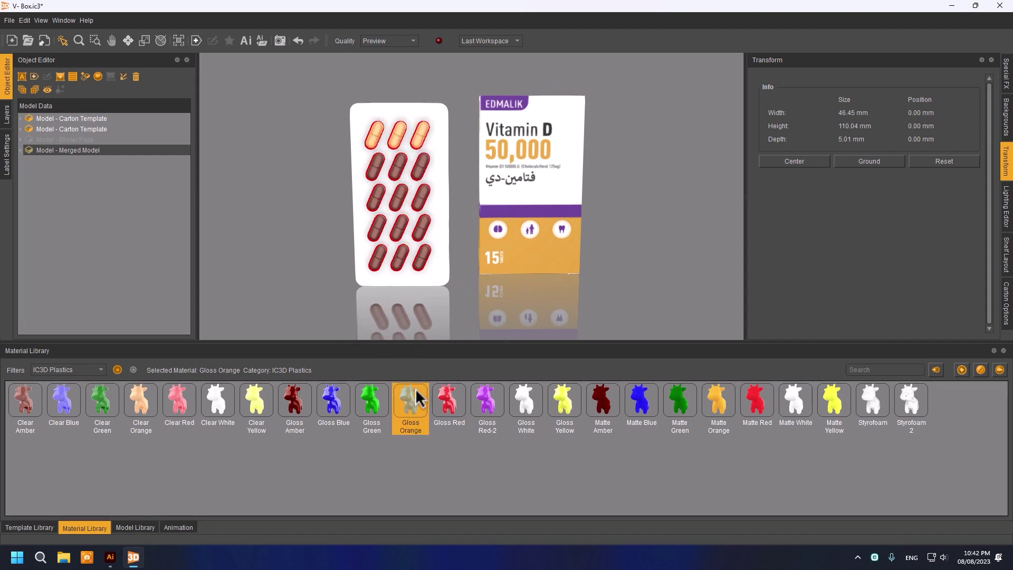
pyautogui.moveTo(417, 399); pyautogui.dragTo(423, 164)
pyautogui.moveTo(410, 402); pyautogui.dragTo(383, 185)
pyautogui.click(21, 150)
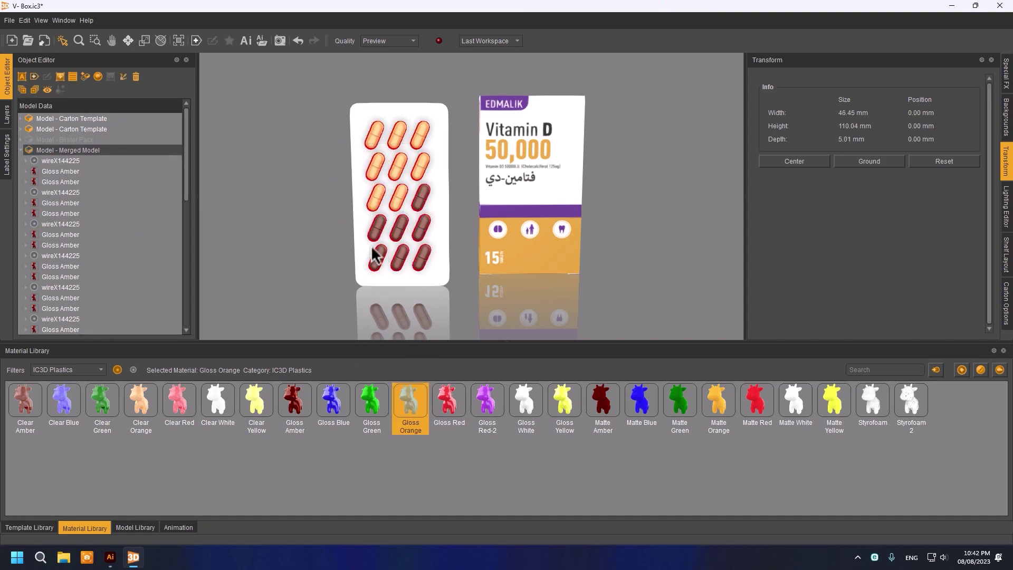
# - Darken Gloss Orange's diffuse colour and save it as a new material 'Gloss Orange dark'
pyautogui.doubleClick(411, 401)
pyautogui.click(183, 214)
pyautogui.click(376, 419)
pyautogui.click(197, 499)
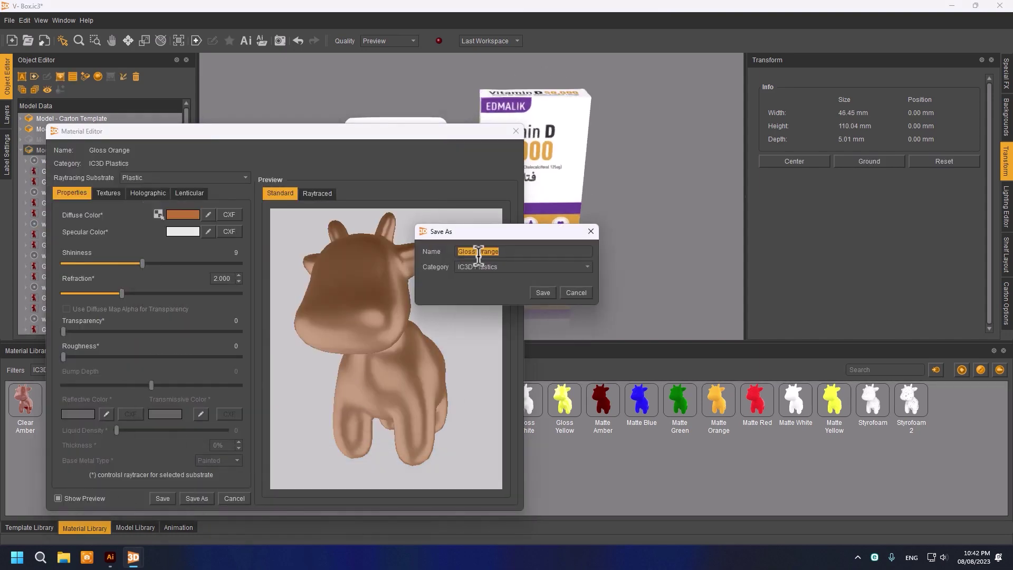
pyautogui.press('End')
pyautogui.write('dark')
pyautogui.press('Return')
# - Apply Gloss Orange dark to all capsules, then show the Blister Pack and carton models again
pyautogui.moveTo(449, 401)
pyautogui.mouseDown()
pyautogui.moveTo(442, 267)
pyautogui.moveTo(389, 246)
pyautogui.moveTo(373, 226)
pyautogui.mouseUp()
pyautogui.click(98, 136)
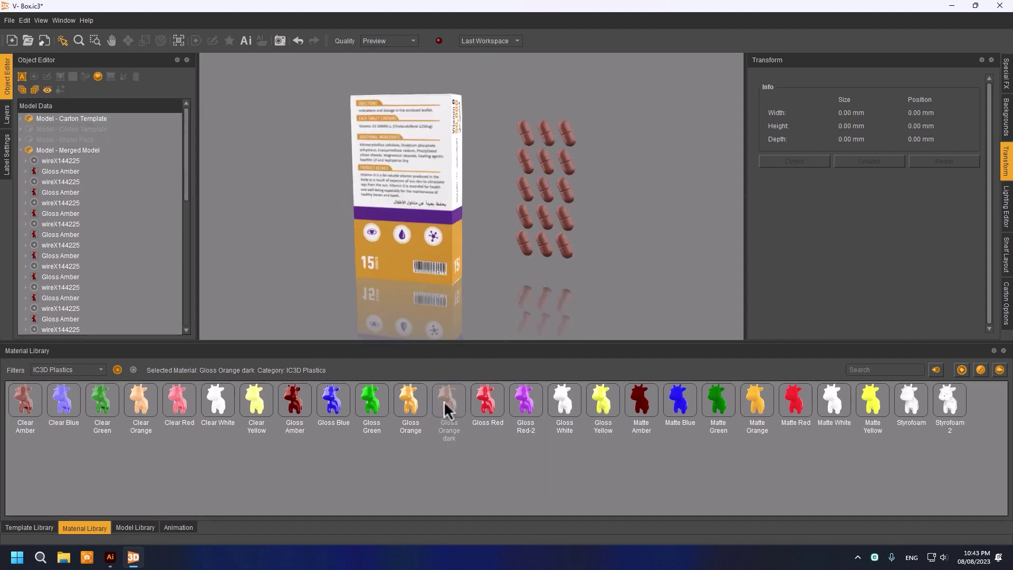
pyautogui.moveTo(446, 409); pyautogui.dragTo(550, 204)
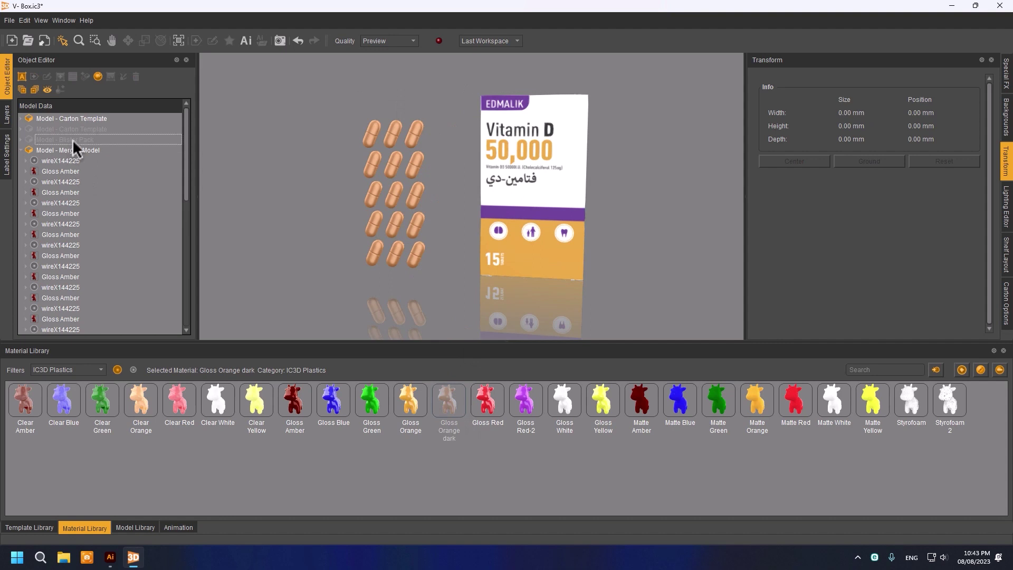
pyautogui.click(105, 133)
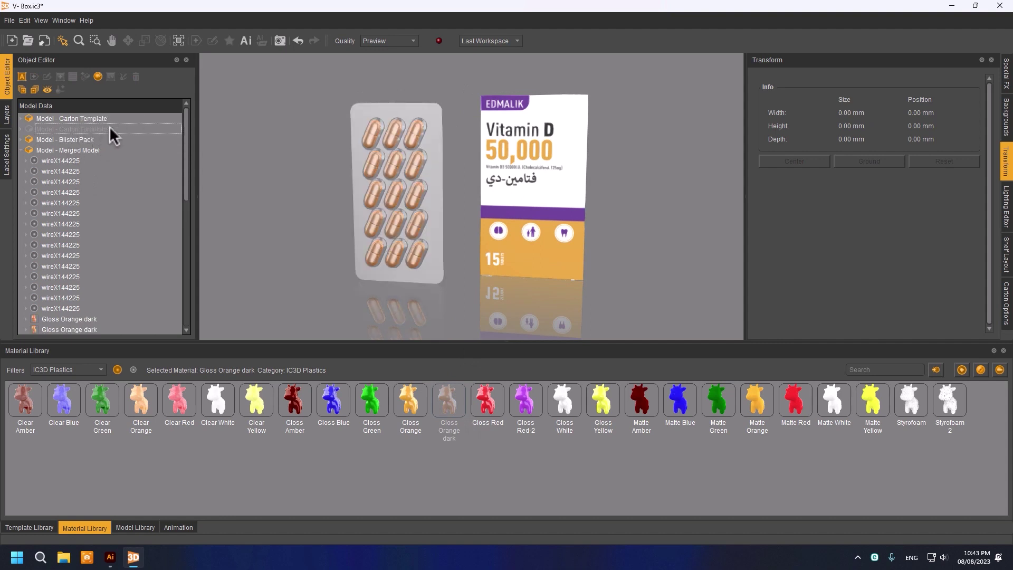
pyautogui.click(109, 125)
# - Save the V- Box.ic3 project, accepting the Illustrator data save warning
pyautogui.click(9, 20)
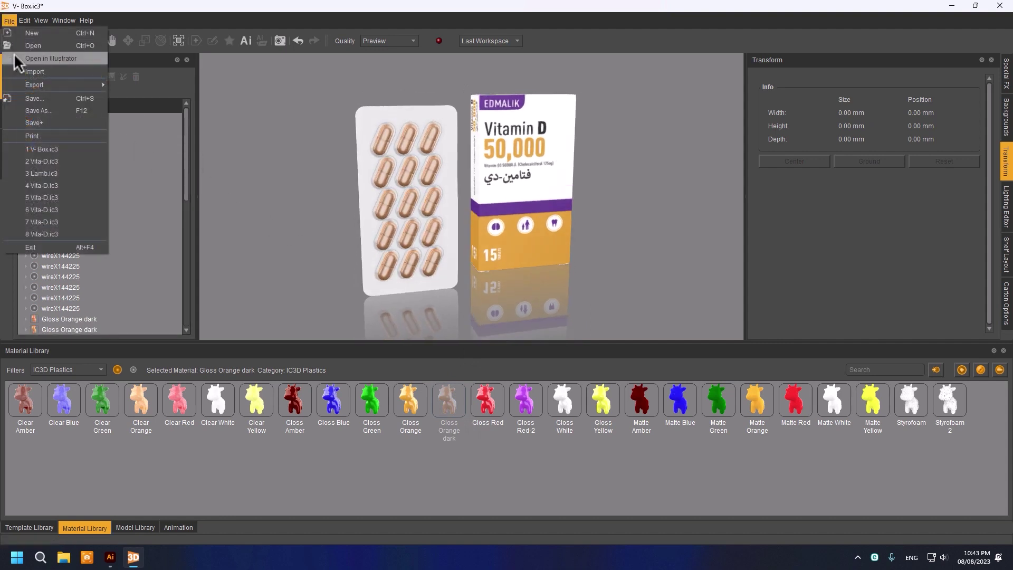
pyautogui.click(33, 99)
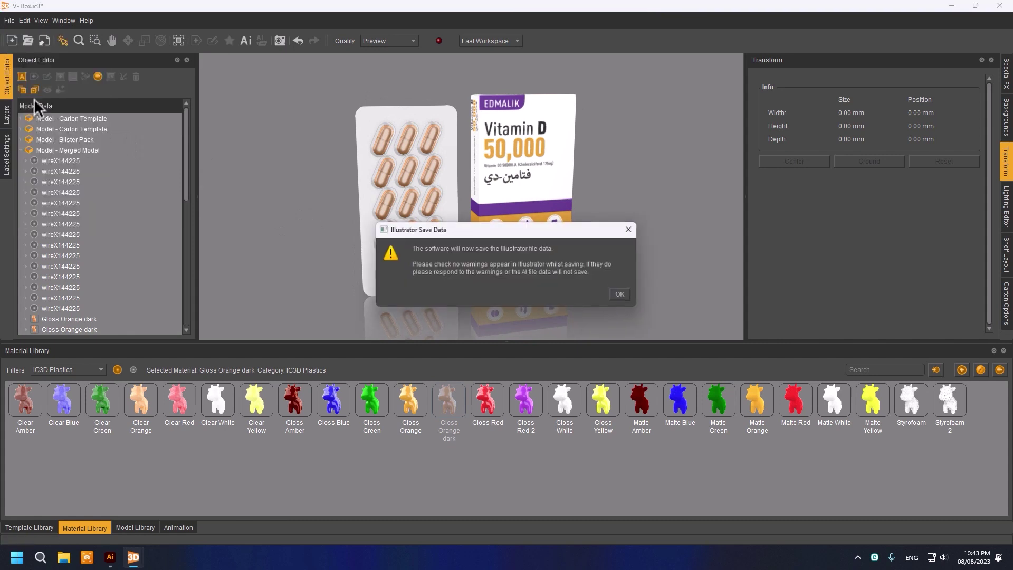
pyautogui.click(619, 294)
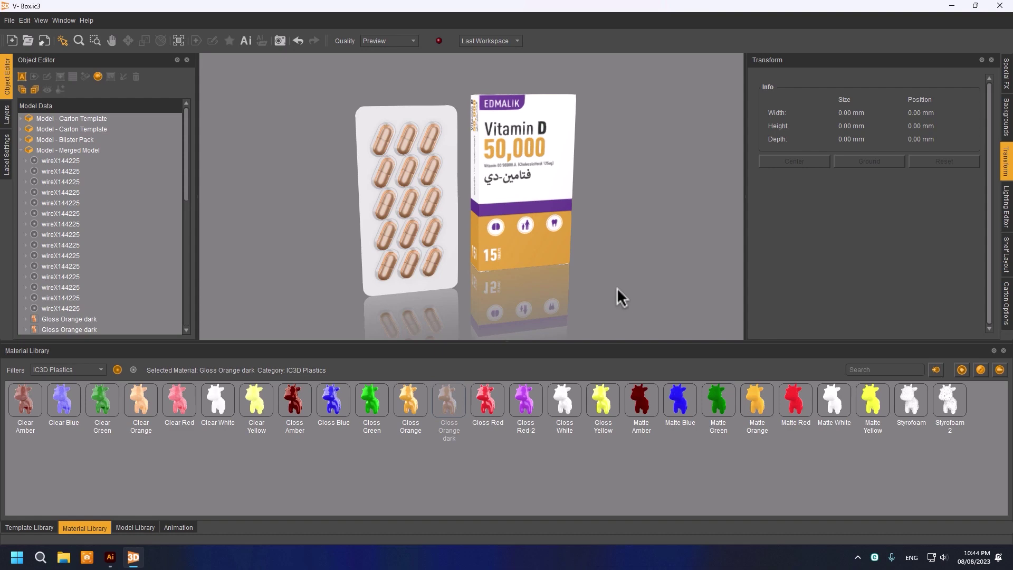
# - Save the Illustrator back artwork as Carton Artwork1 - Back.ai, then minimize Illustrator
pyautogui.click(111, 558)
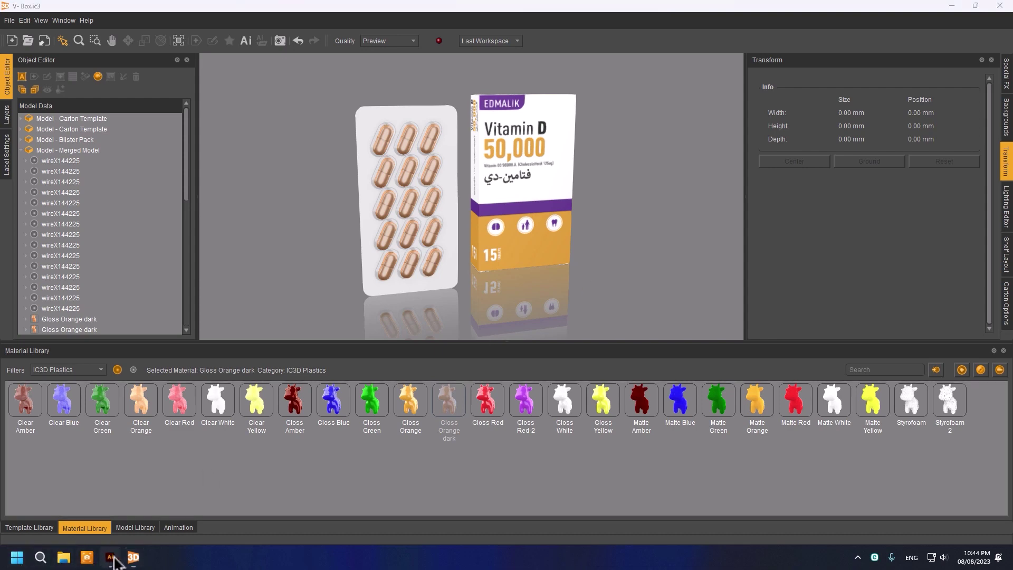
pyautogui.click(54, 10)
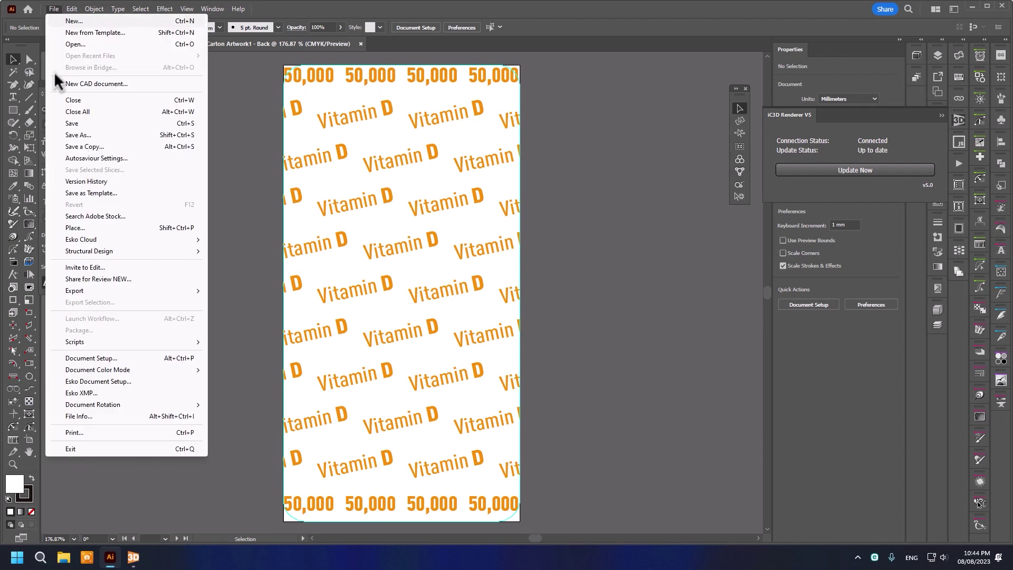
pyautogui.click(70, 135)
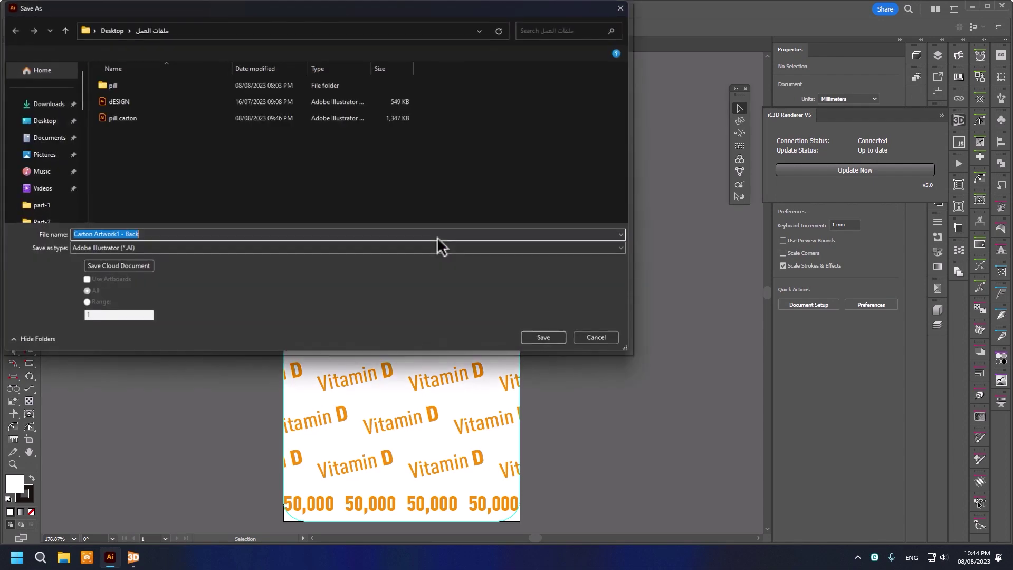
pyautogui.click(549, 338)
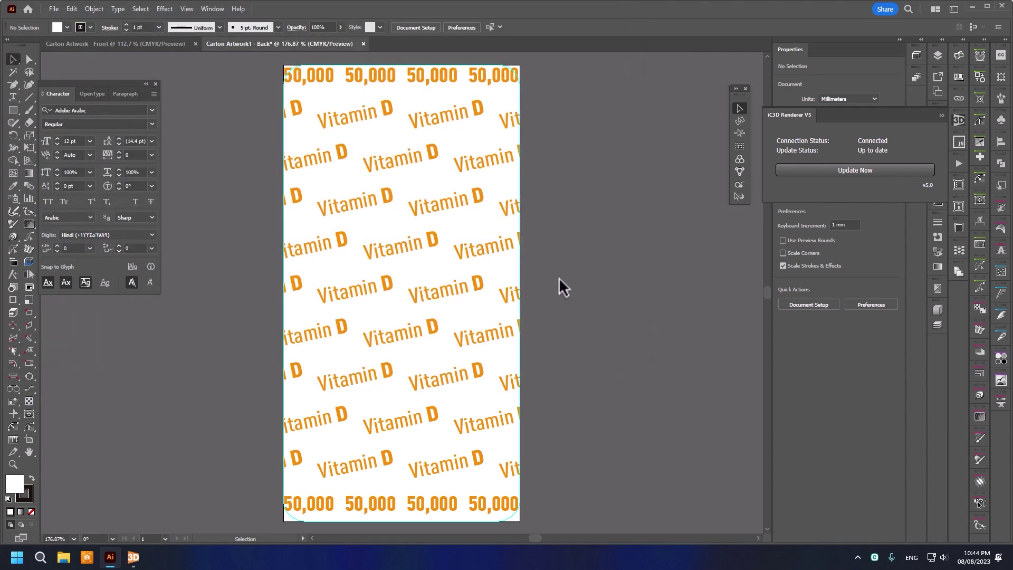
pyautogui.click(717, 424)
pyautogui.click(972, 5)
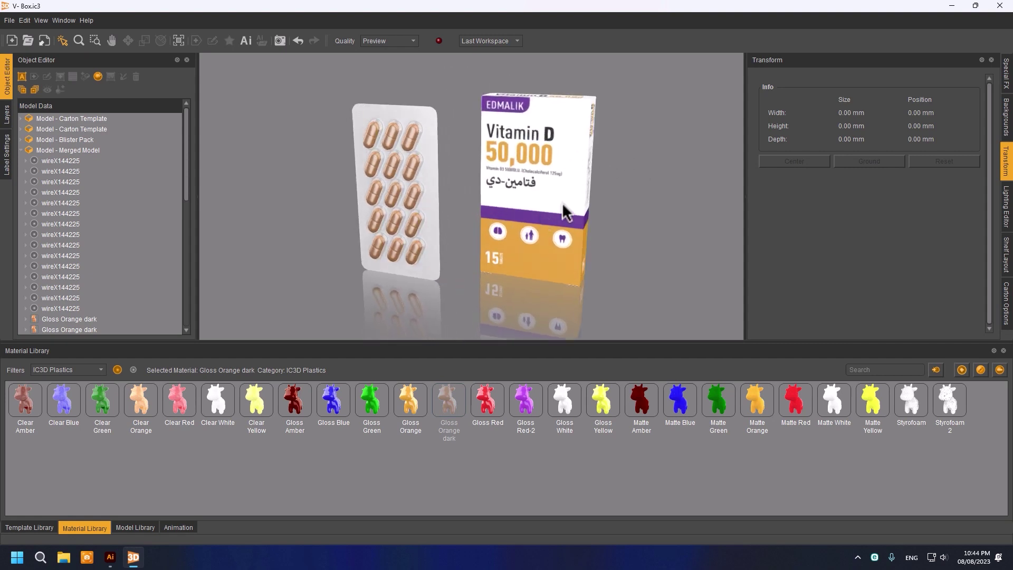
# - Select the blister pack and move it back and sideways behind the carton
pyautogui.click(21, 151)
pyautogui.keyDown('ctrl'); pyautogui.click(59, 140); pyautogui.keyUp('ctrl')
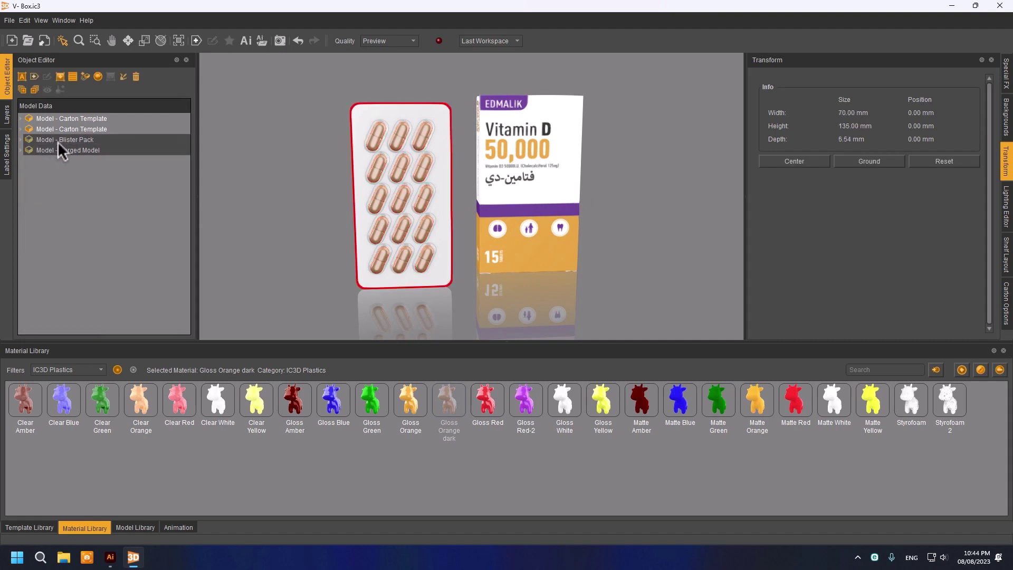
pyautogui.click(97, 140)
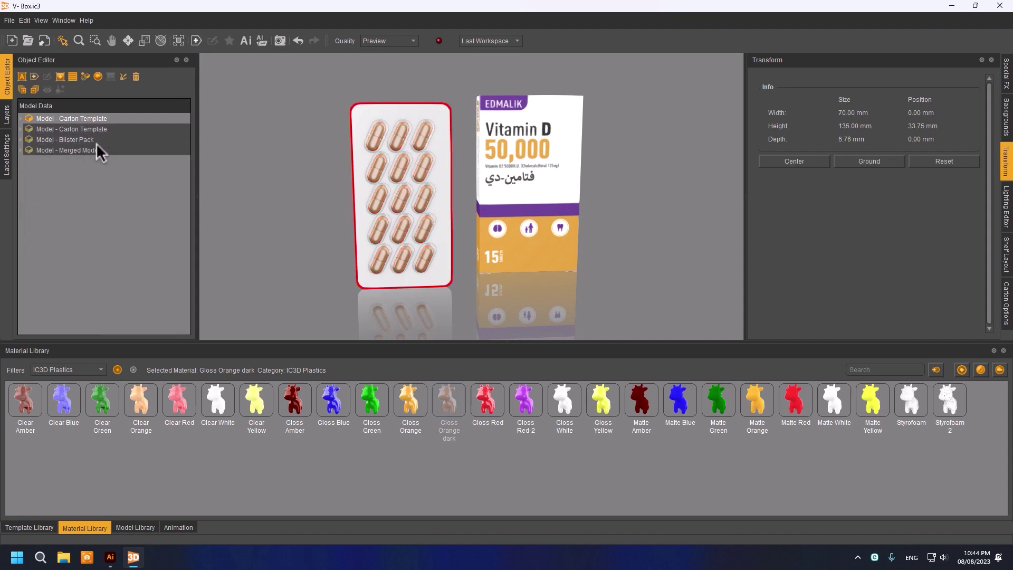
pyautogui.click(127, 41)
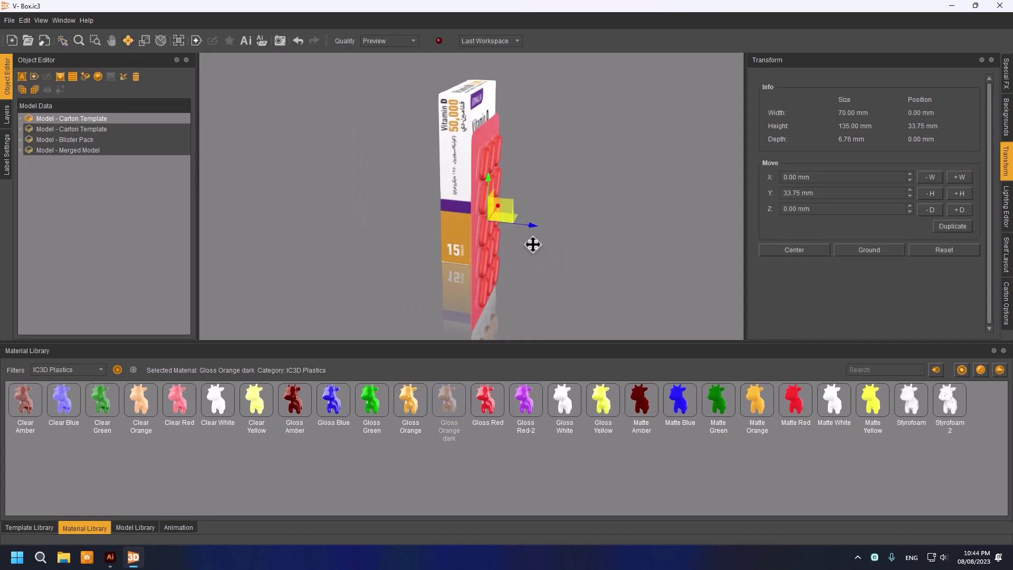
pyautogui.moveTo(527, 226); pyautogui.dragTo(464, 220)
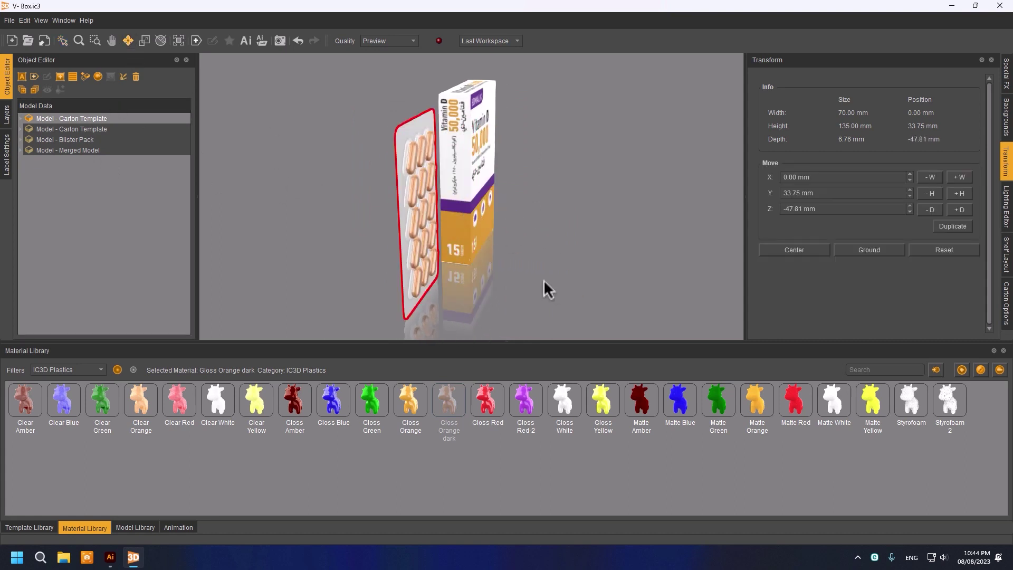
pyautogui.moveTo(545, 287); pyautogui.dragTo(523, 282)
pyautogui.moveTo(442, 192); pyautogui.dragTo(486, 194)
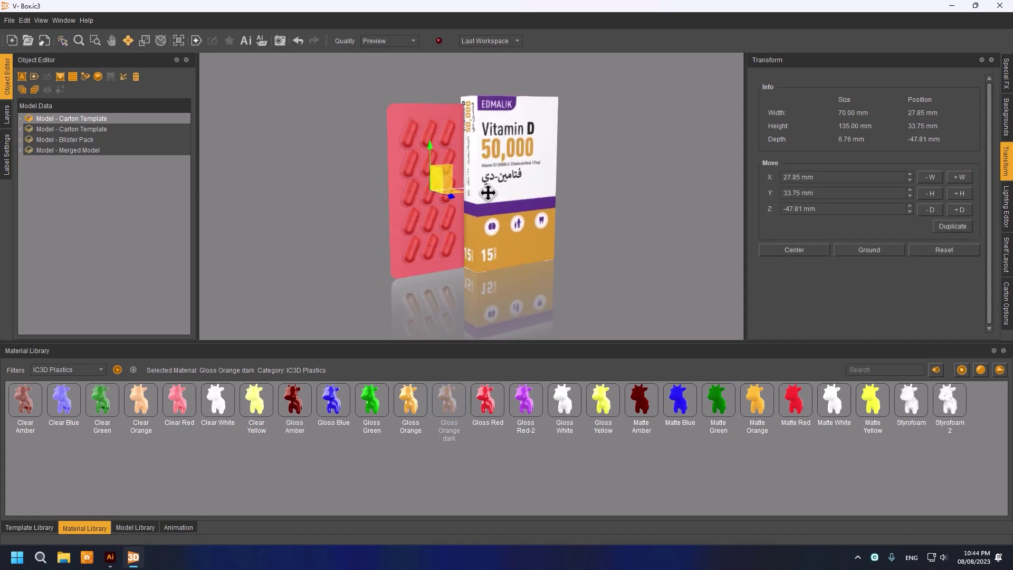
pyautogui.moveTo(570, 273)
pyautogui.mouseDown()
pyautogui.moveTo(468, 242)
pyautogui.moveTo(445, 208)
pyautogui.moveTo(489, 236)
pyautogui.moveTo(514, 235)
pyautogui.mouseUp()
# - Nudge the blister pack into final position, reframe the view front-on, and deselect
pyautogui.click(433, 211)
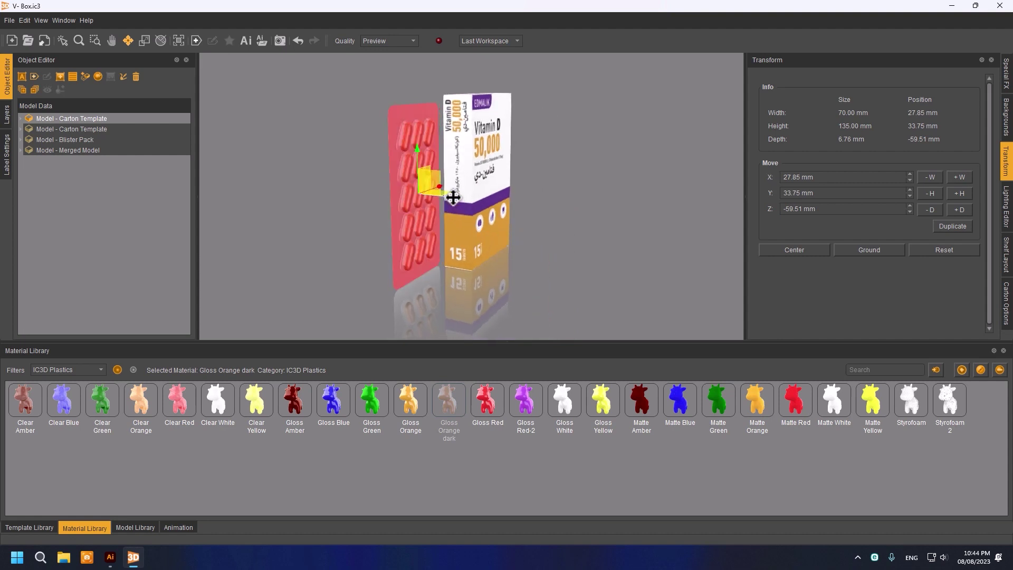
pyautogui.moveTo(443, 188); pyautogui.dragTo(469, 200)
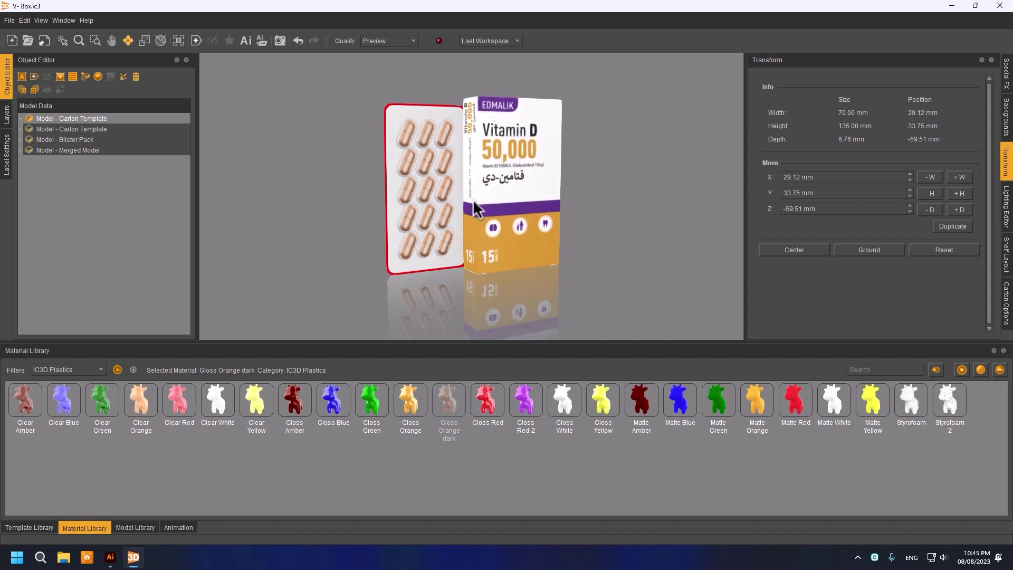
pyautogui.click(179, 41)
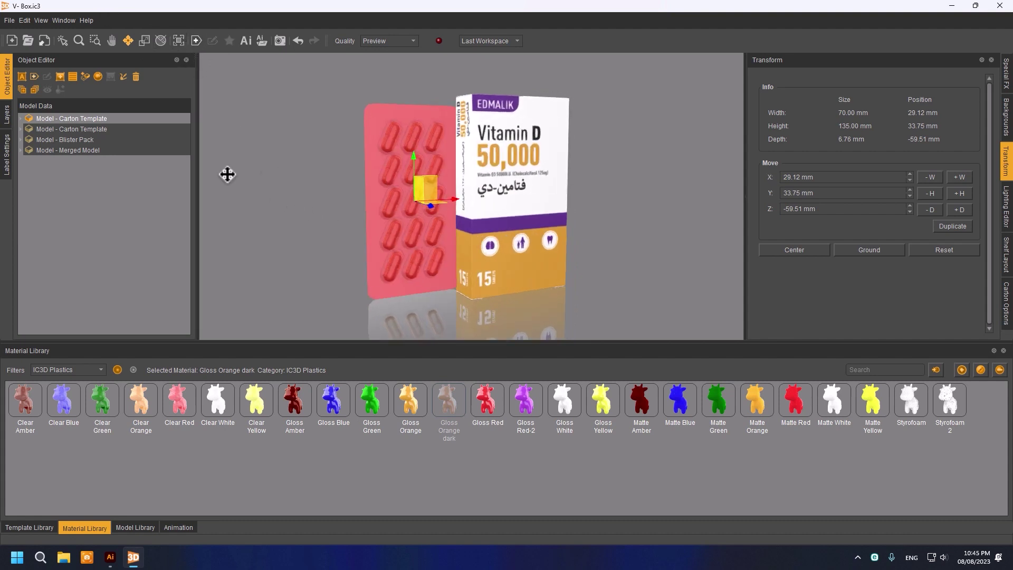
pyautogui.click(83, 153)
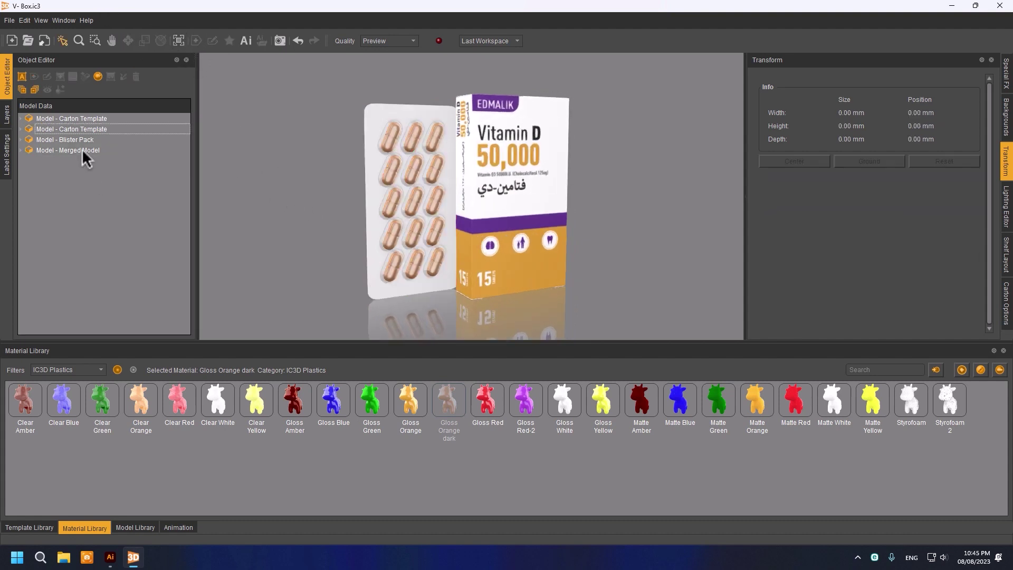
pyautogui.click(64, 21)
pyautogui.click(98, 179)
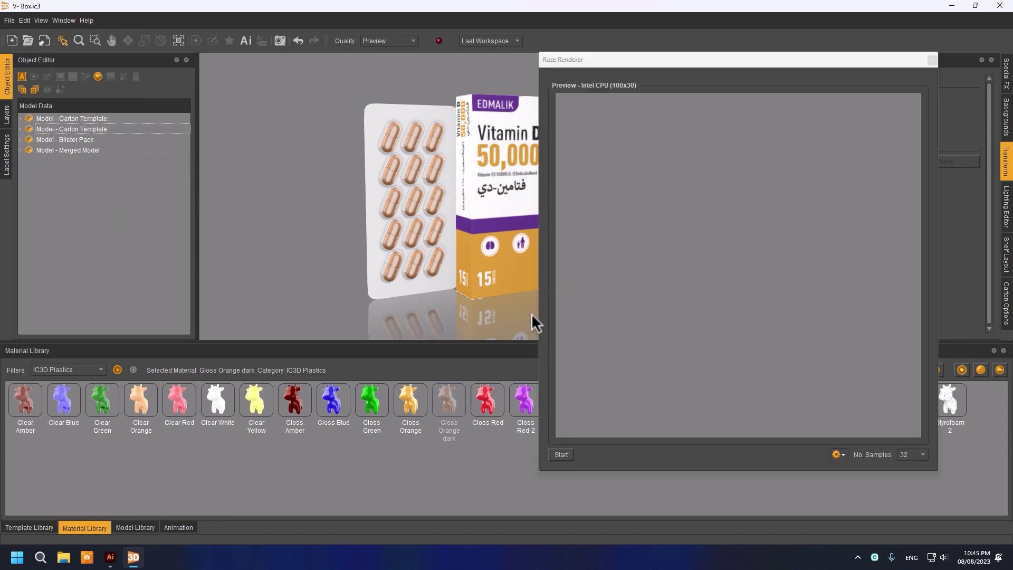
pyautogui.click(562, 456)
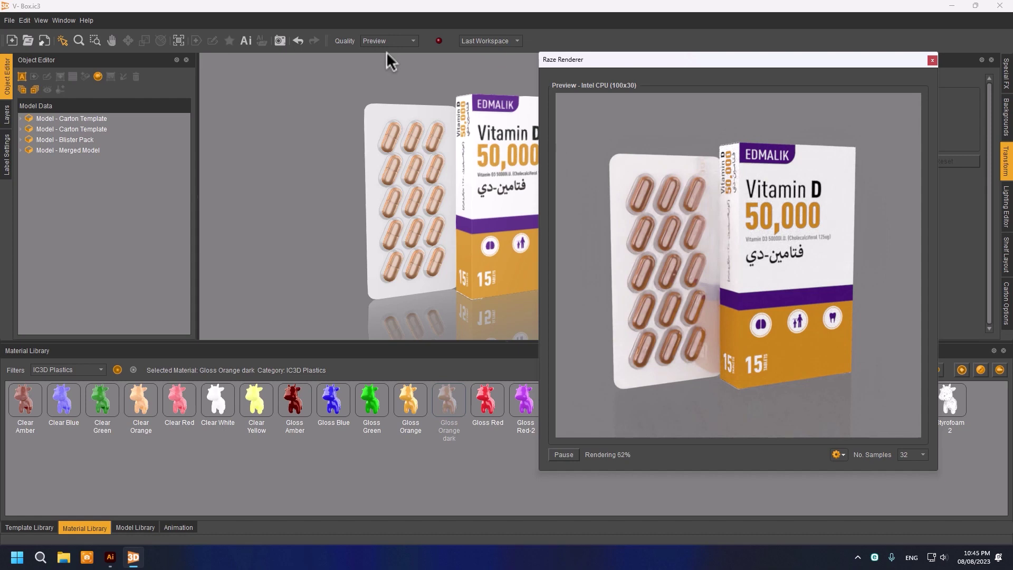
# - Close the render preview, select the carton, and filter materials to IC3D Printed Card
pyautogui.click(933, 61)
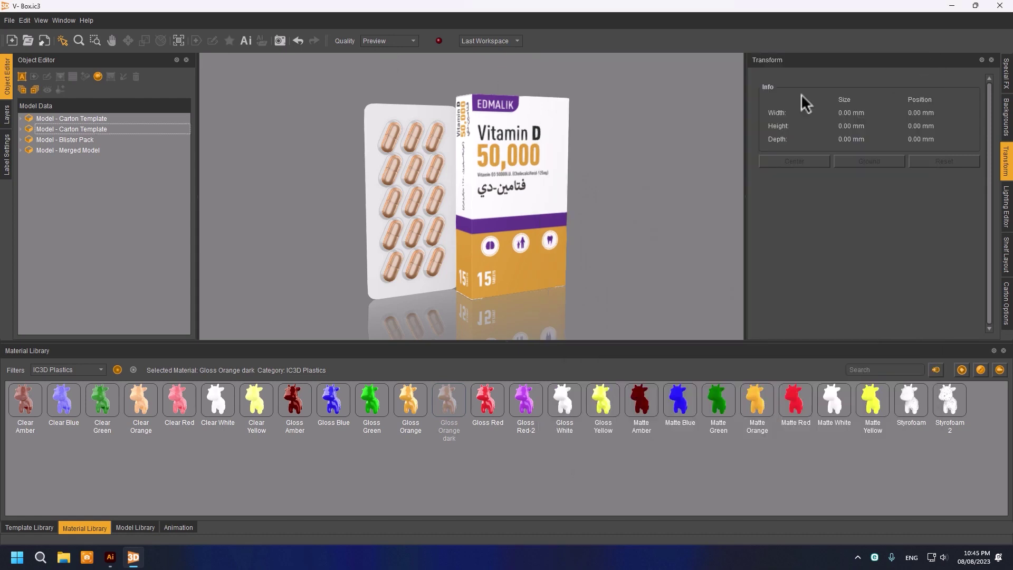
pyautogui.click(531, 111)
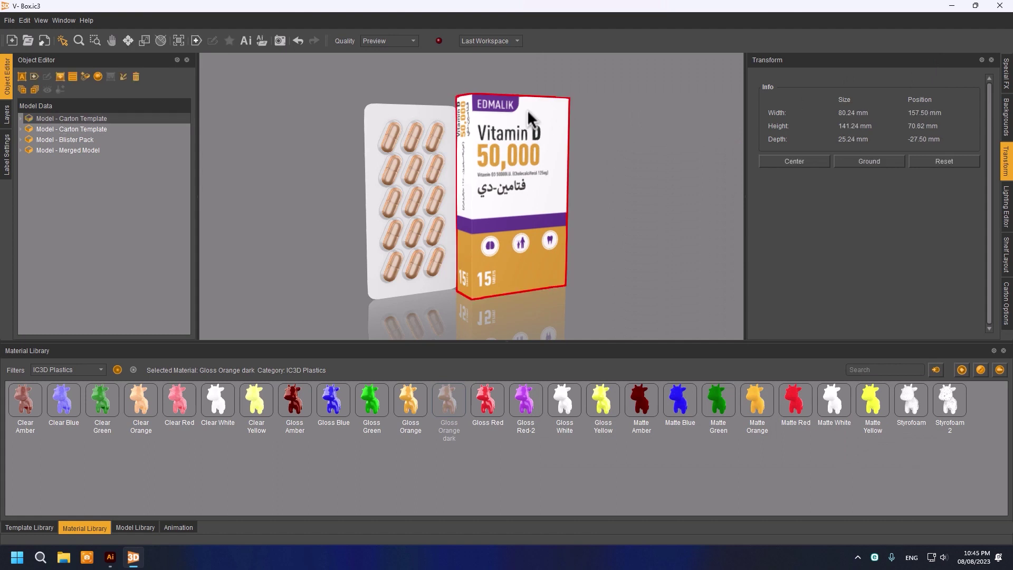
pyautogui.click(68, 370)
pyautogui.scroll(-1, 58, 444)
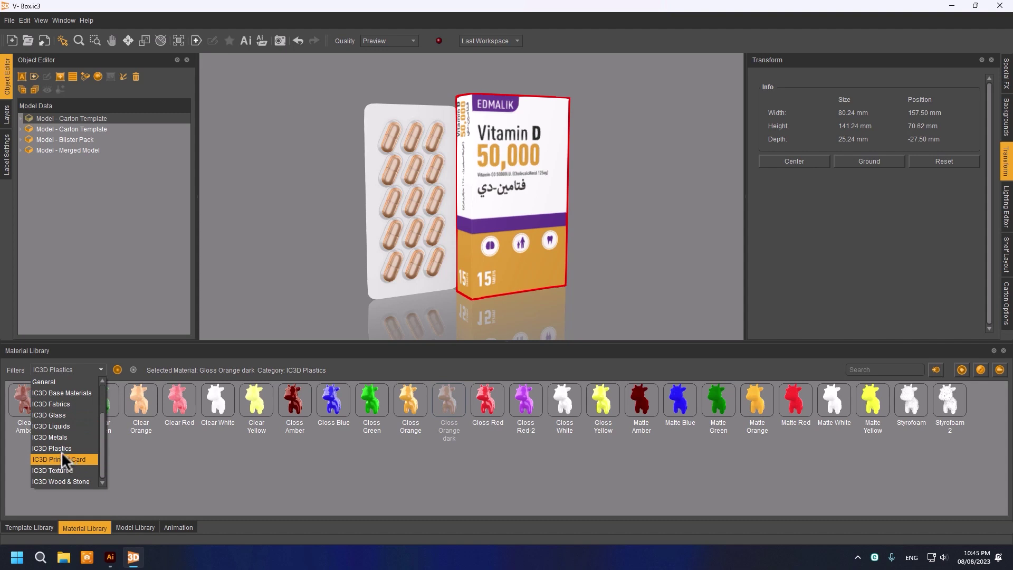
pyautogui.scroll(1, 66, 466)
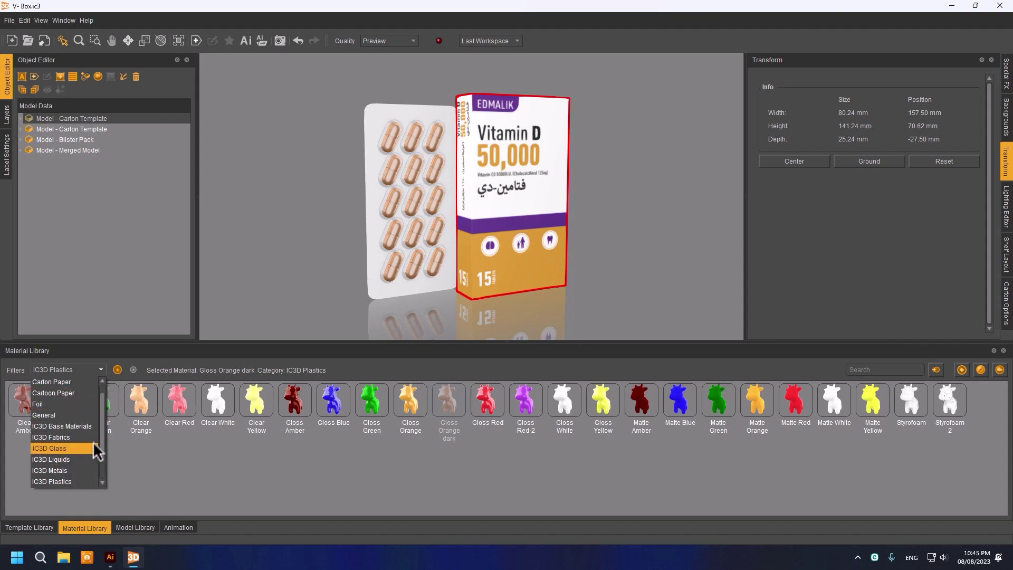
pyautogui.moveTo(99, 444); pyautogui.dragTo(101, 466)
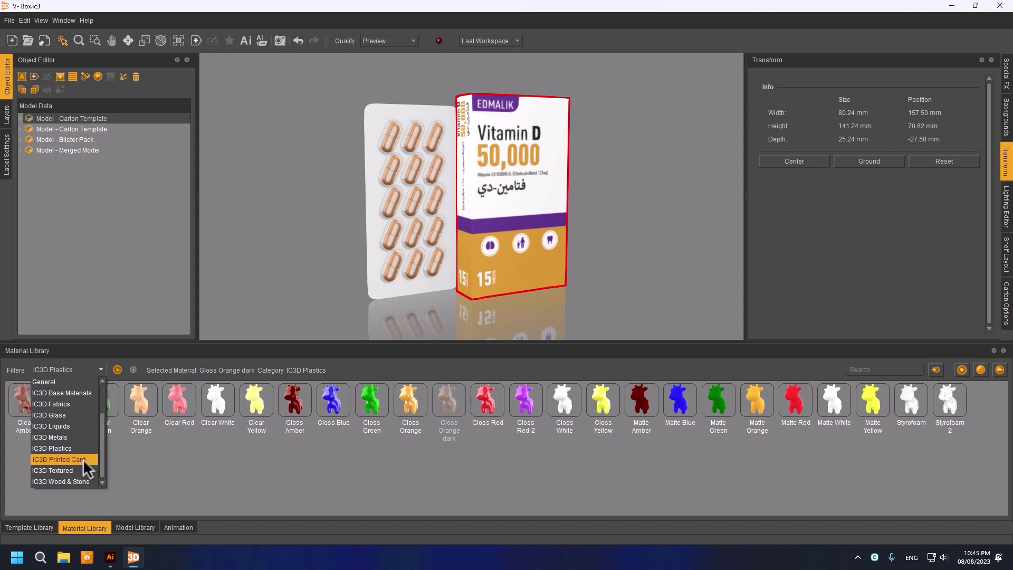
pyautogui.click(83, 459)
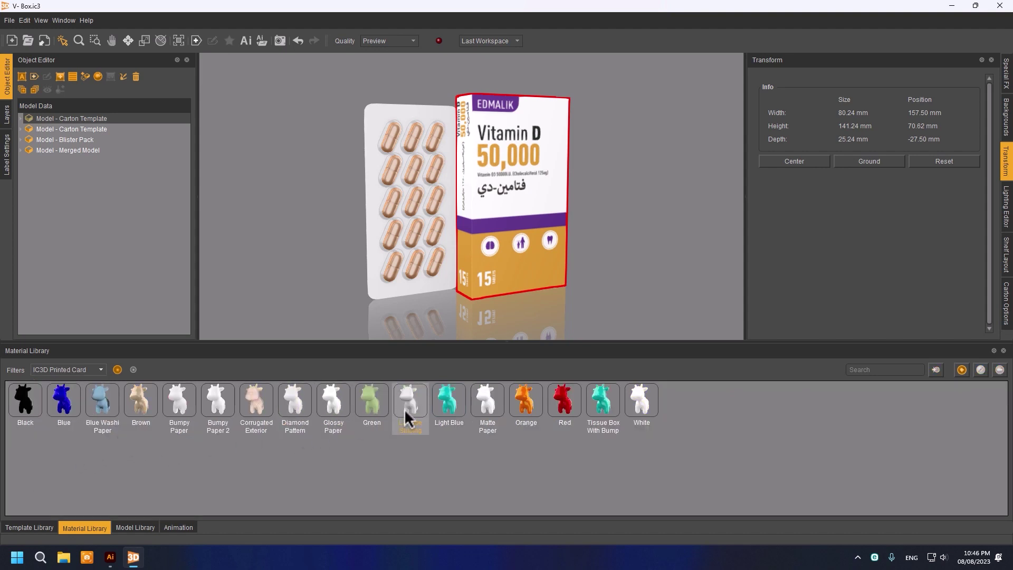
# - Apply Glossy Paper to the carton and the second Carton Template model
pyautogui.moveTo(333, 404); pyautogui.dragTo(480, 261)
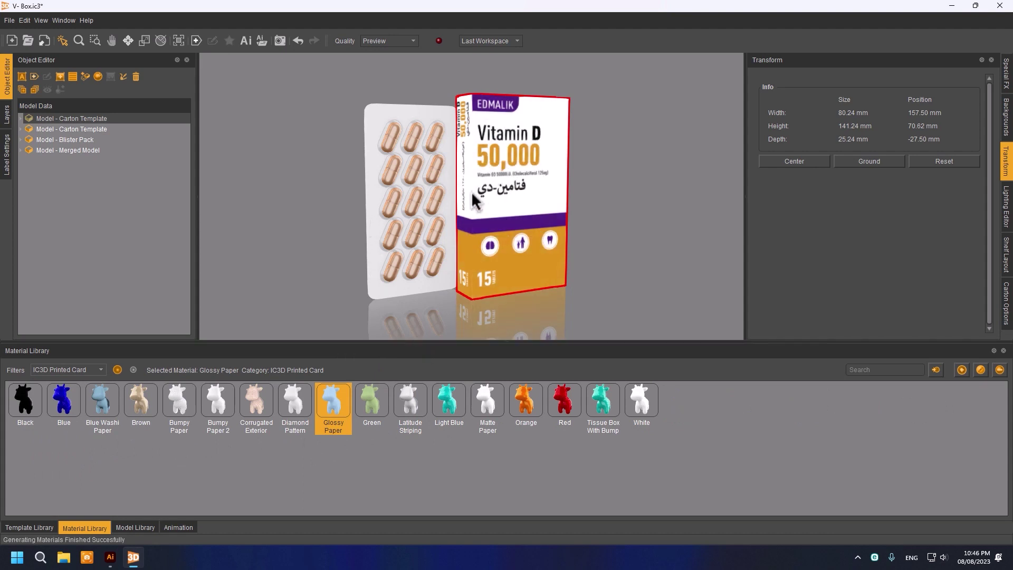
pyautogui.click(383, 114)
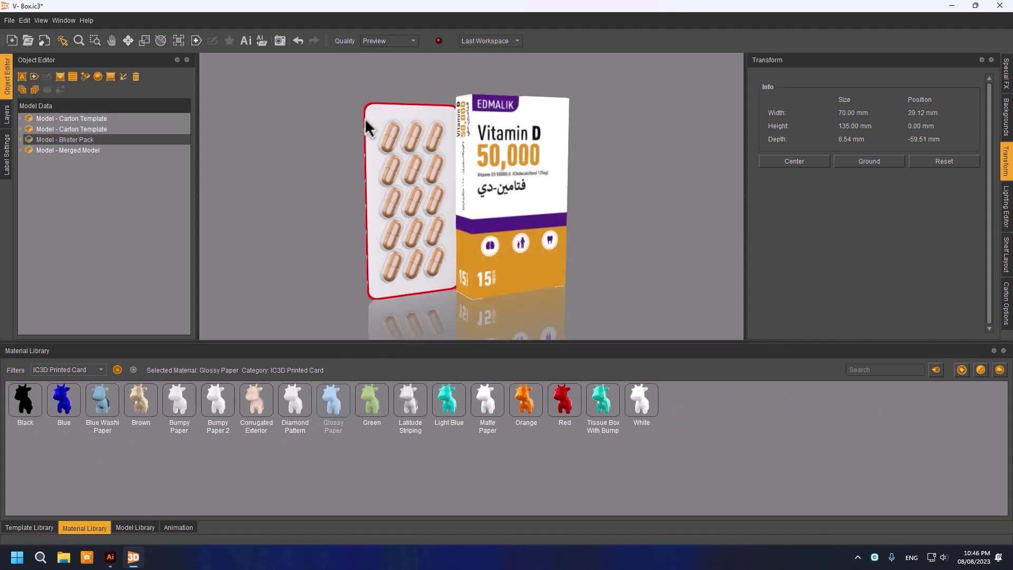
pyautogui.click(62, 129)
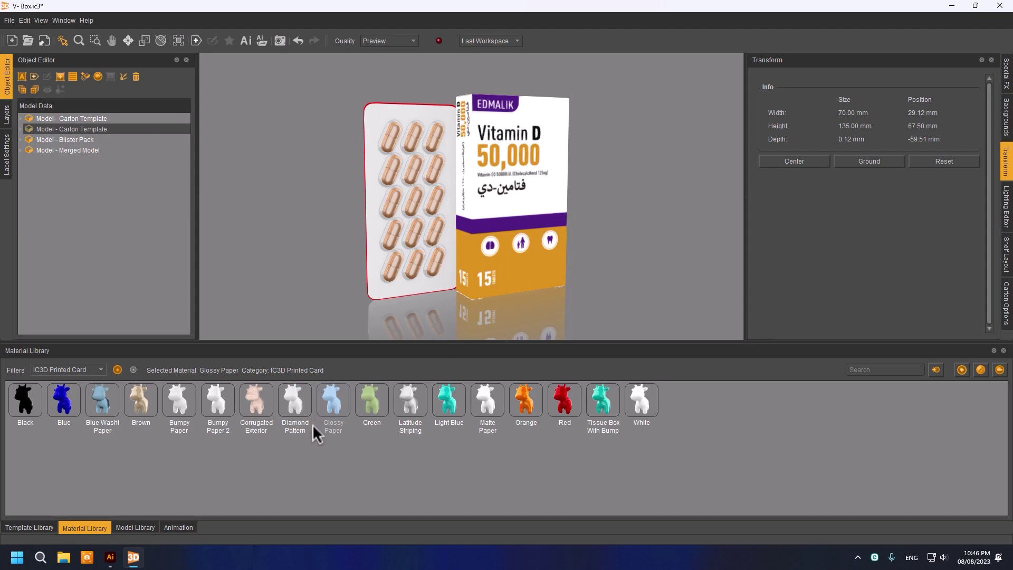
pyautogui.moveTo(313, 424)
pyautogui.mouseDown()
pyautogui.moveTo(298, 414)
pyautogui.moveTo(399, 115)
pyautogui.mouseUp()
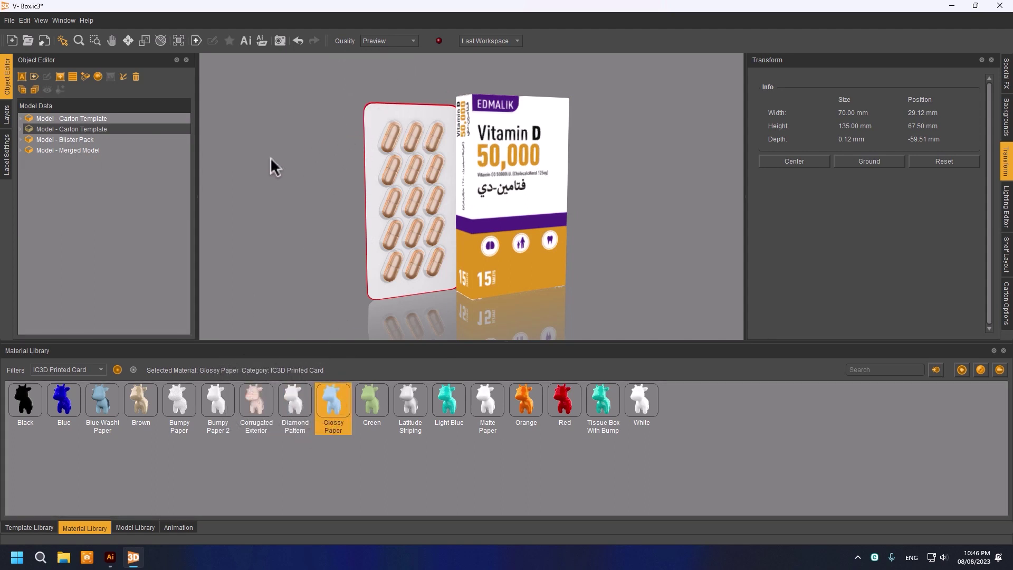
# - Apply Glossy Paper to the Carton Template's White part, the patterned back panel
pyautogui.click(19, 128)
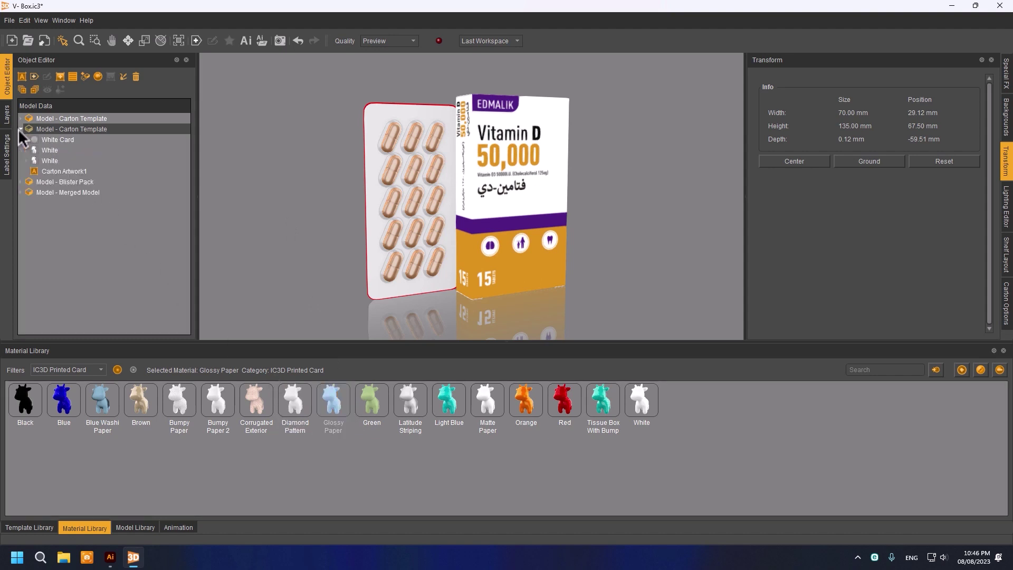
pyautogui.click(50, 149)
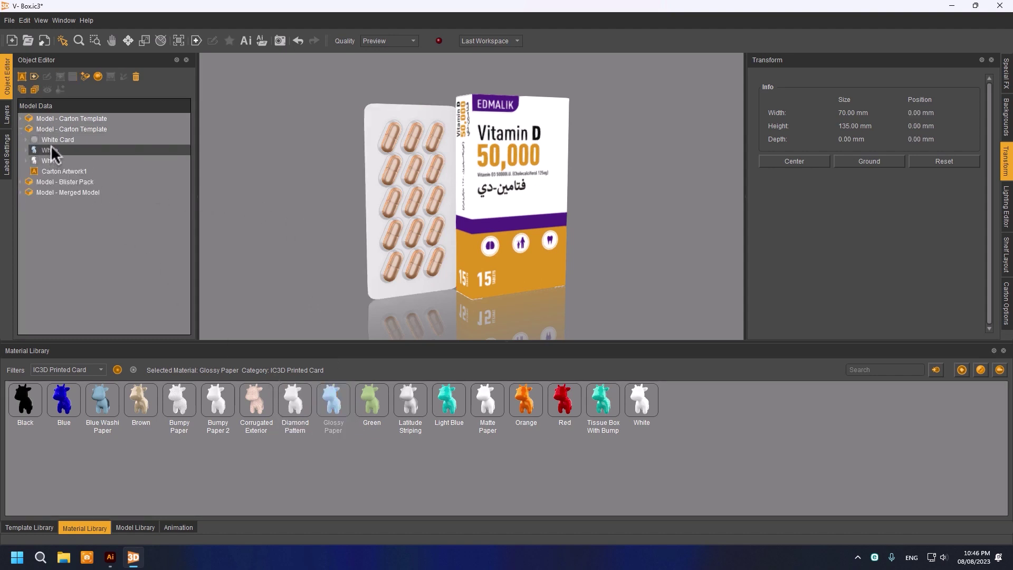
pyautogui.moveTo(315, 198)
pyautogui.mouseDown()
pyautogui.moveTo(382, 195)
pyautogui.moveTo(371, 198)
pyautogui.mouseUp()
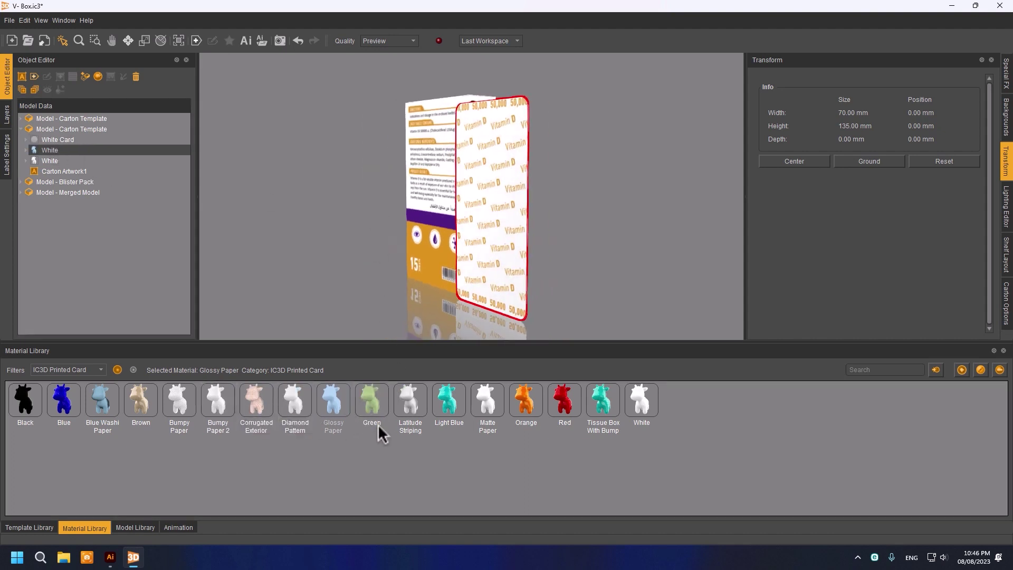
pyautogui.moveTo(295, 399); pyautogui.dragTo(506, 236)
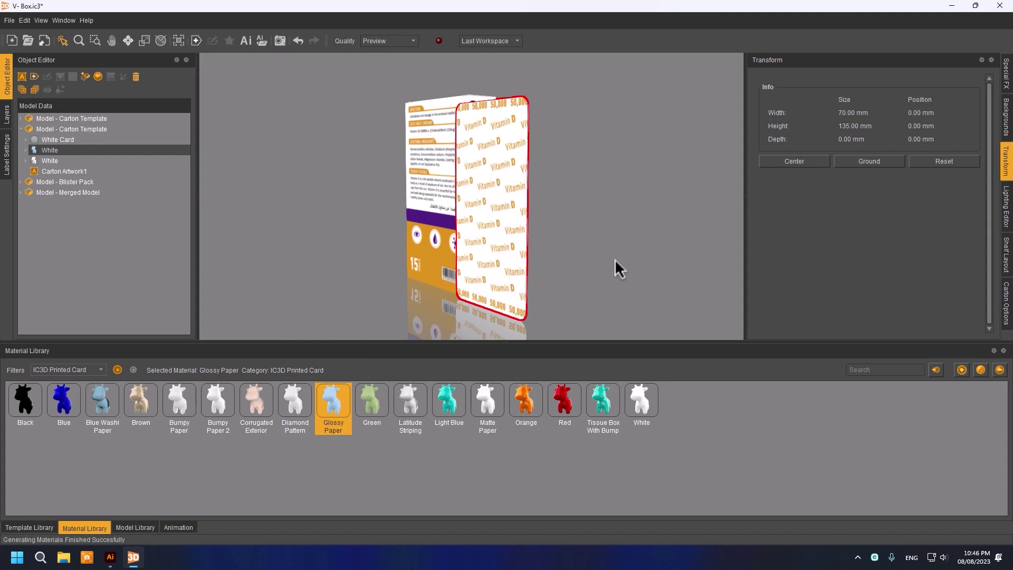
pyautogui.moveTo(616, 259); pyautogui.dragTo(562, 258)
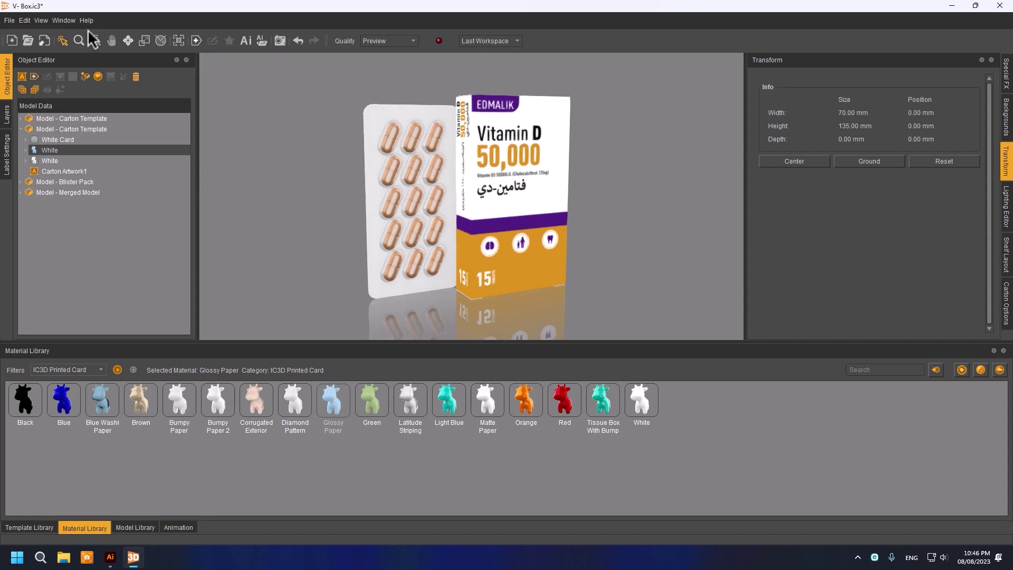
# - Switch viewport quality to HiRes Render, accept the Illustrator artwork update, and face the scene front
pyautogui.click(66, 22)
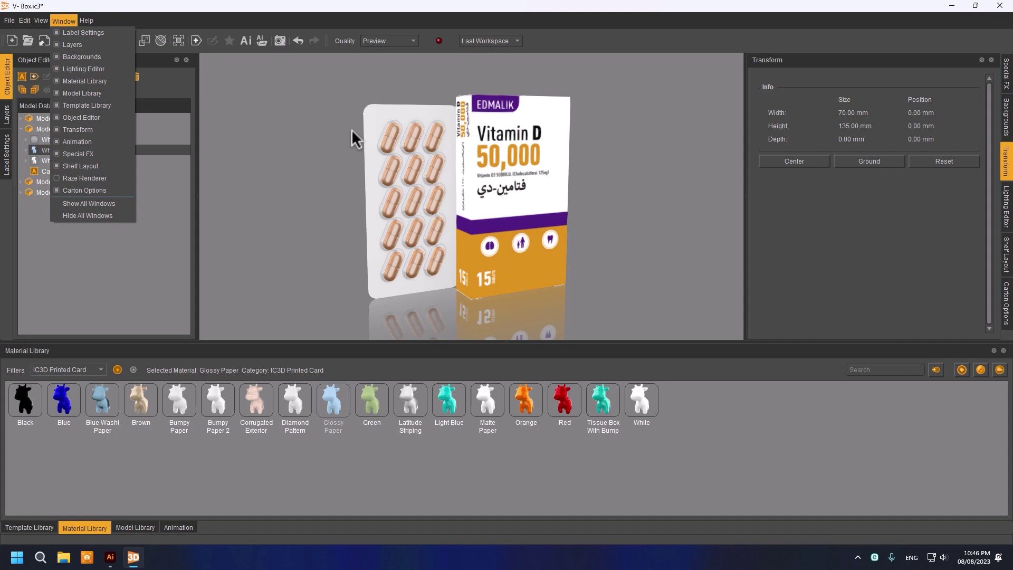
pyautogui.click(379, 40)
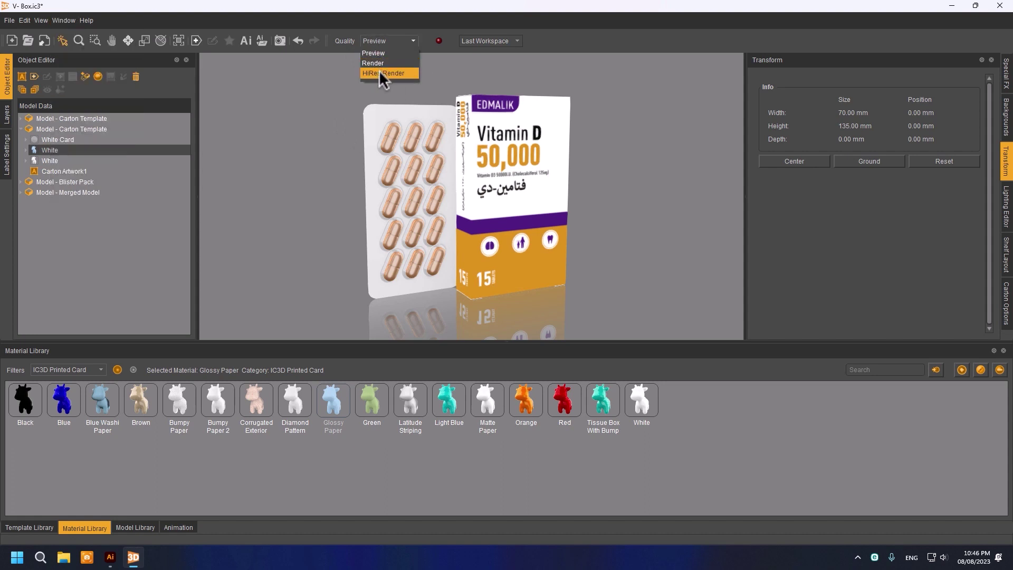
pyautogui.click(380, 76)
pyautogui.click(596, 320)
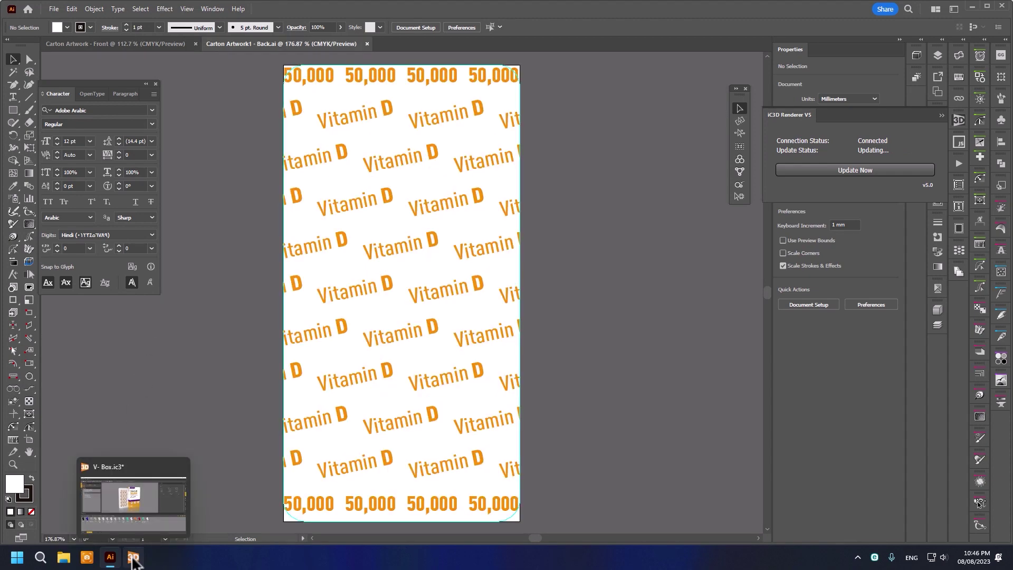
pyautogui.click(133, 558)
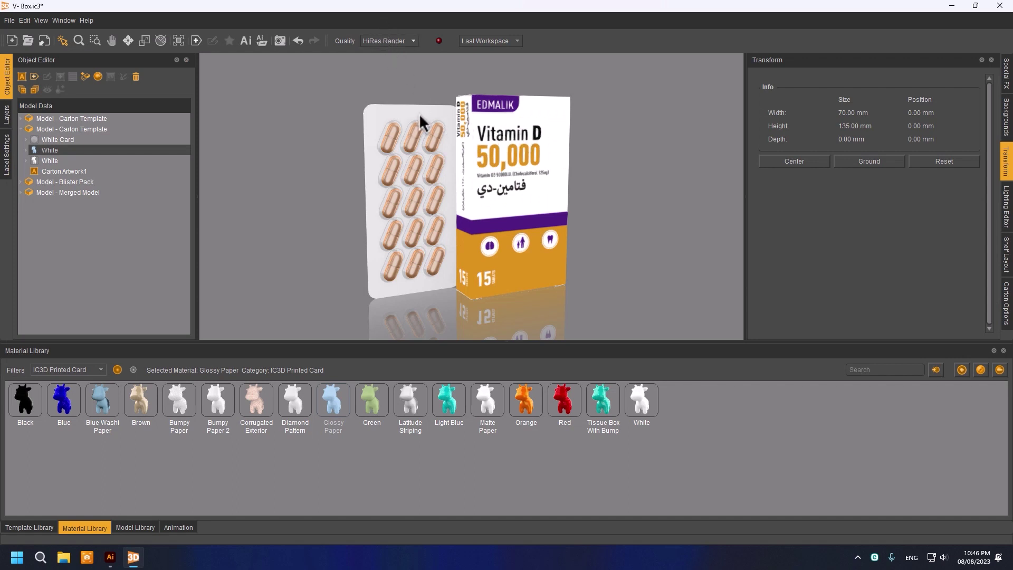
pyautogui.moveTo(420, 111)
pyautogui.mouseDown()
pyautogui.moveTo(327, 159)
pyautogui.moveTo(374, 167)
pyautogui.moveTo(370, 175)
pyautogui.mouseUp()
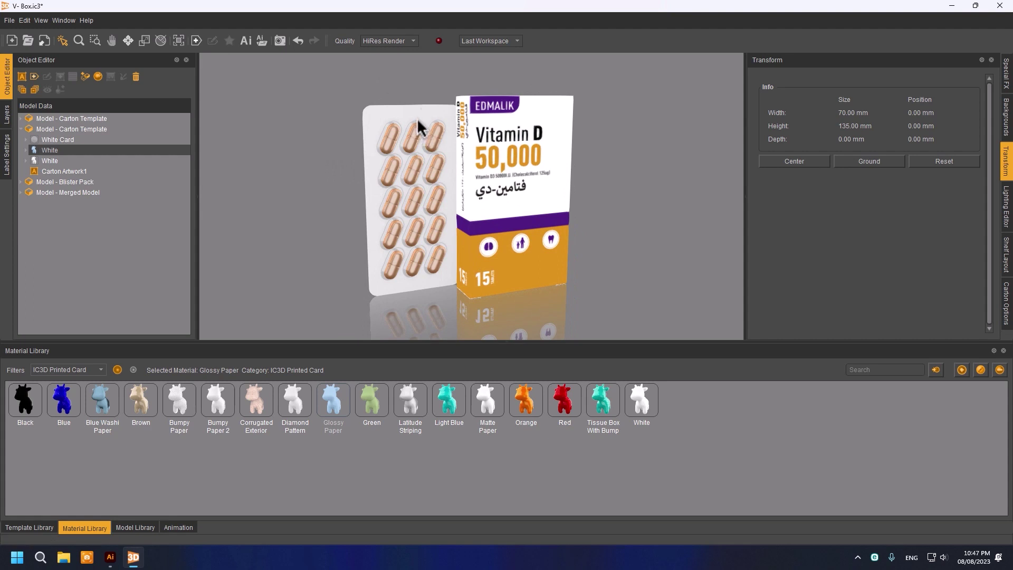
# - Open the Raze Renderer window and set it to 1024 samples
pyautogui.click(67, 21)
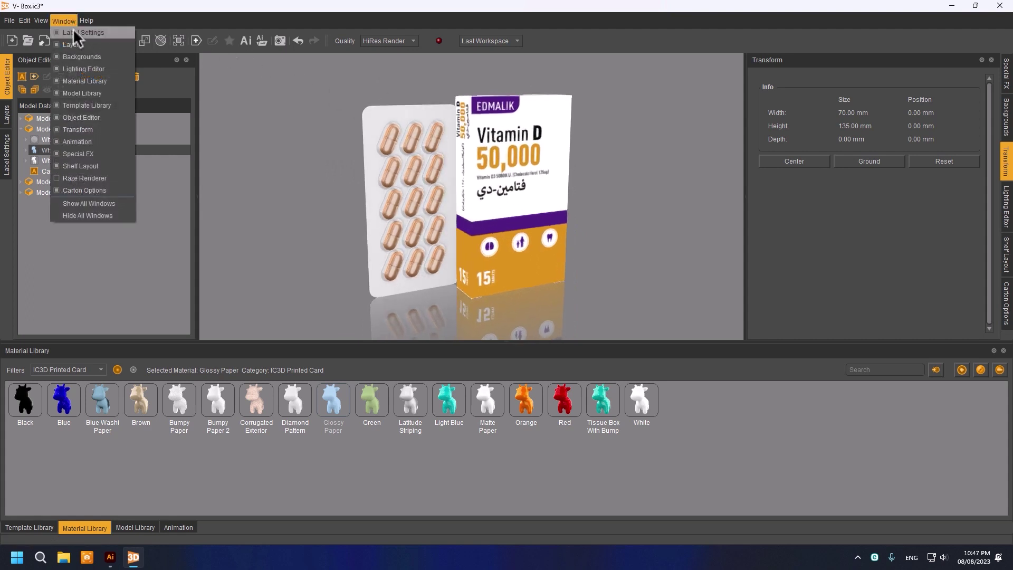
pyautogui.click(86, 176)
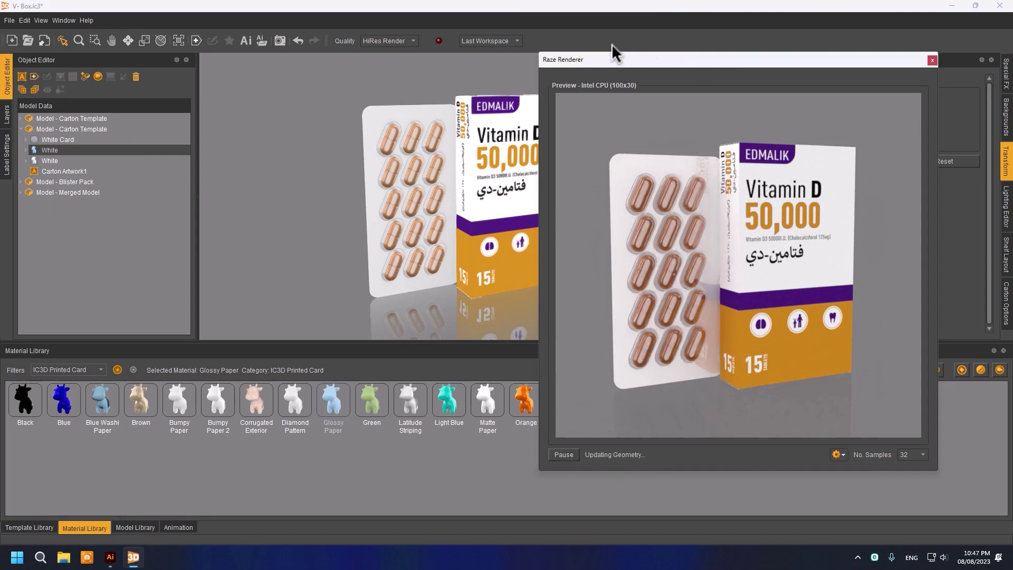
pyautogui.moveTo(612, 53); pyautogui.dragTo(537, 30)
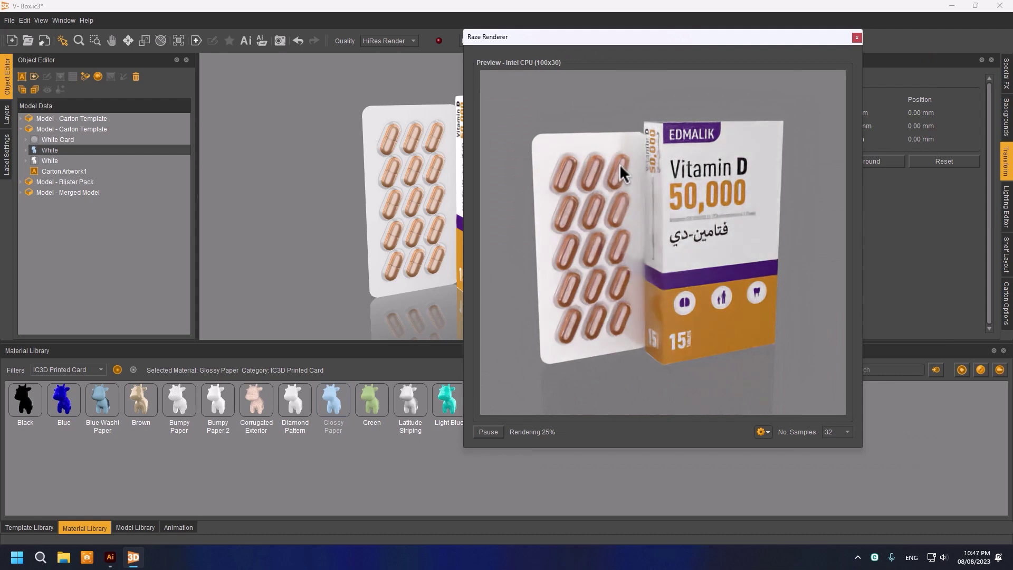
pyautogui.click(829, 436)
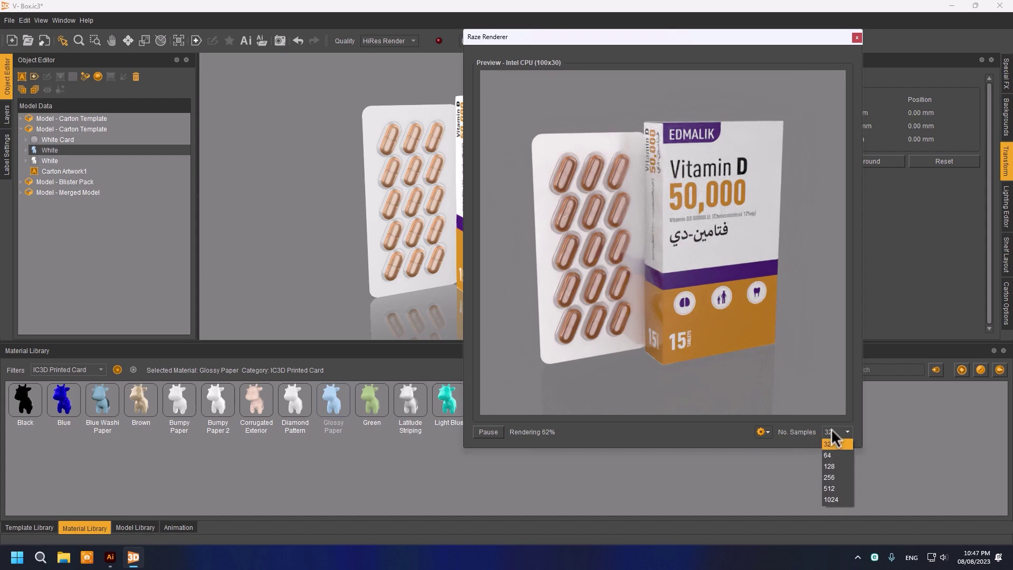
pyautogui.click(830, 500)
# - Toggle rear-facing label hiding, reduced rim light and legacy colour correction in render options
pyautogui.click(763, 432)
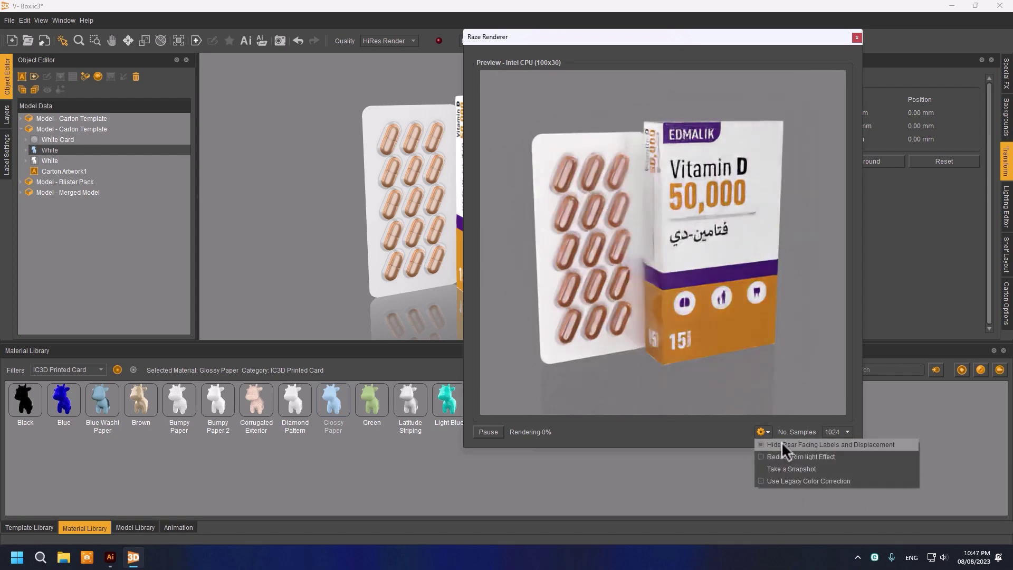
pyautogui.click(784, 444)
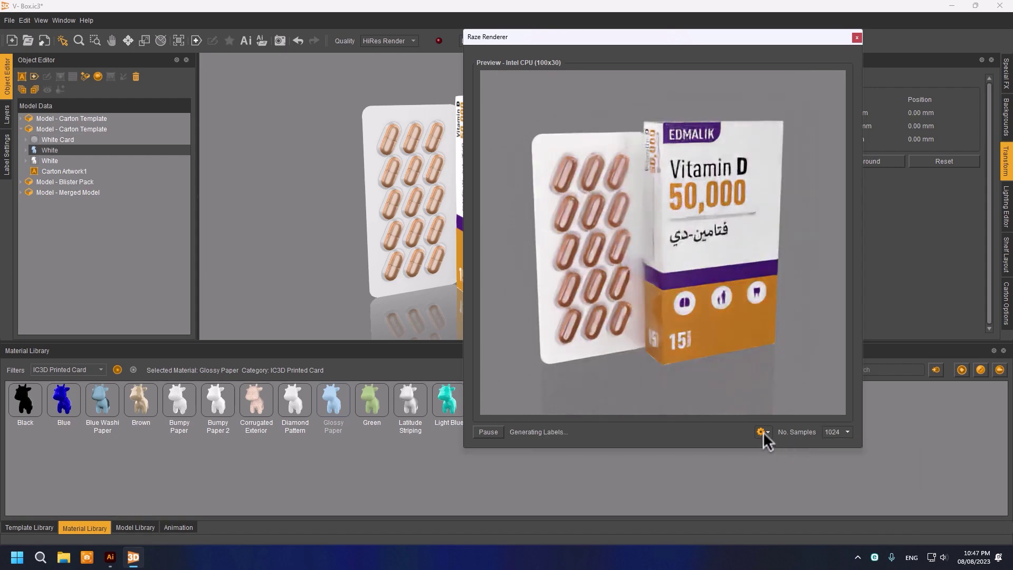
pyautogui.click(764, 432)
pyautogui.click(786, 456)
pyautogui.click(762, 432)
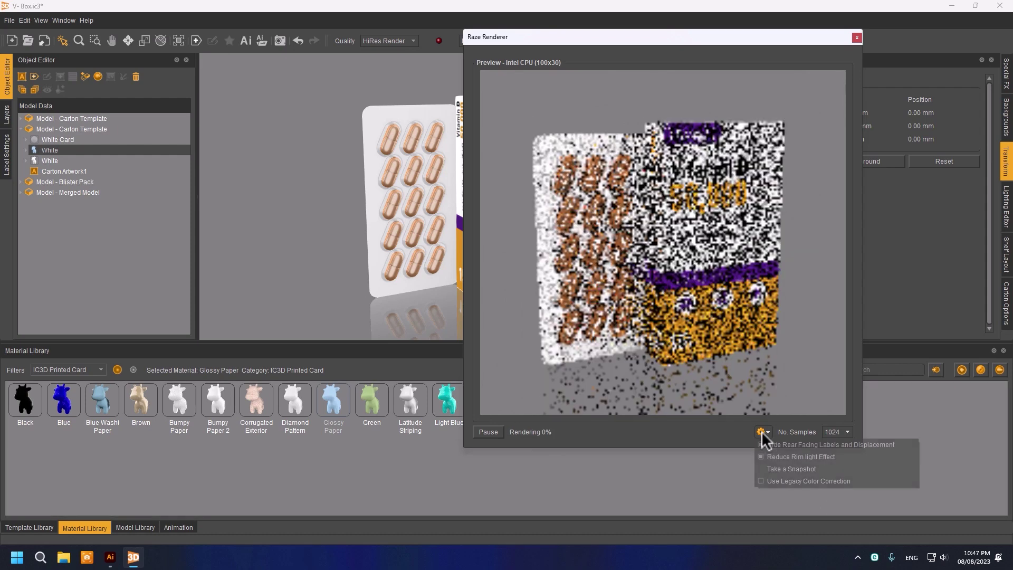
pyautogui.click(774, 481)
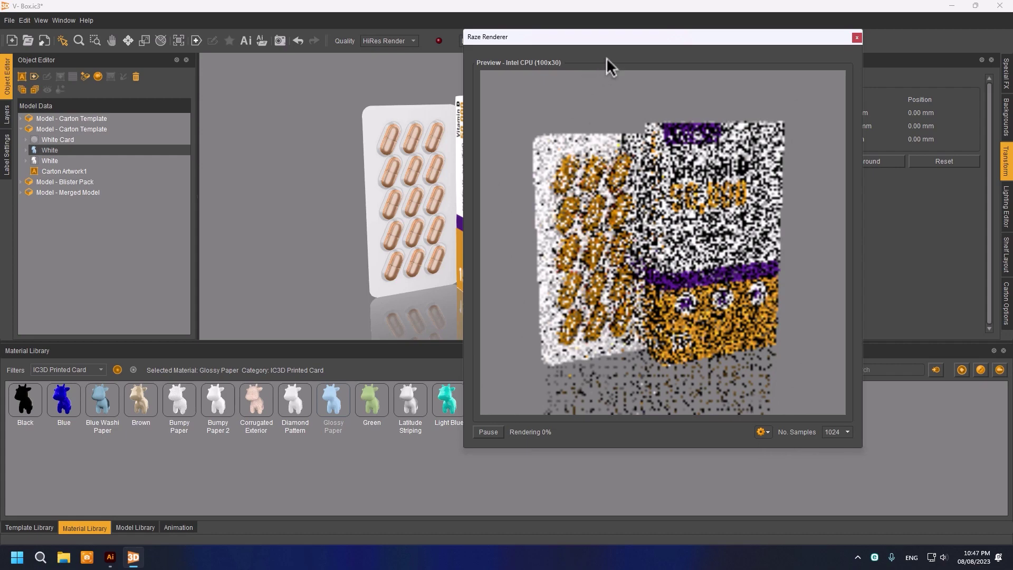
pyautogui.moveTo(616, 32); pyautogui.dragTo(557, 24)
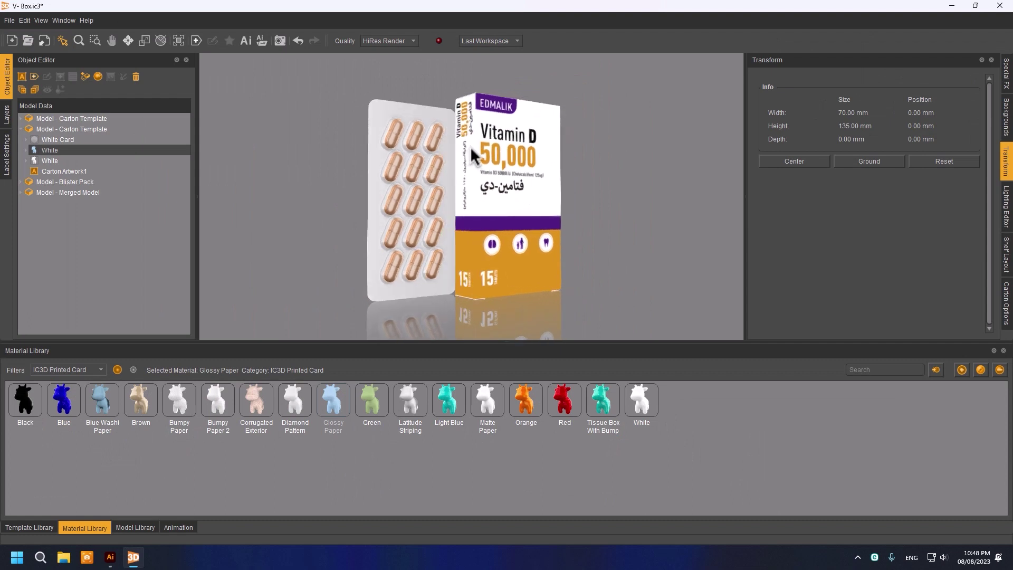
# - Re-save V- Box.ic3 and acknowledge the Illustrator data save notice
pyautogui.click(9, 20)
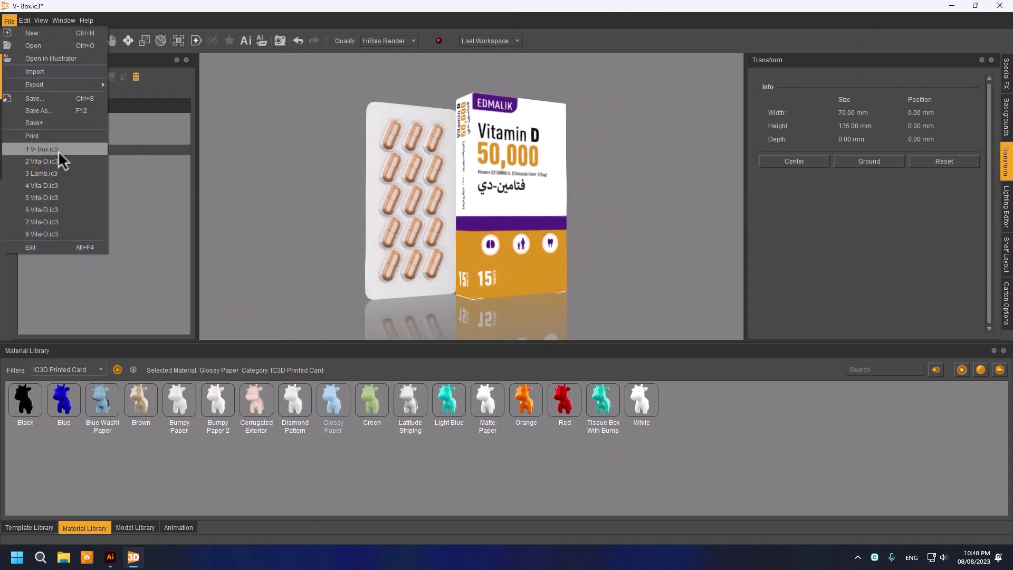
pyautogui.click(43, 97)
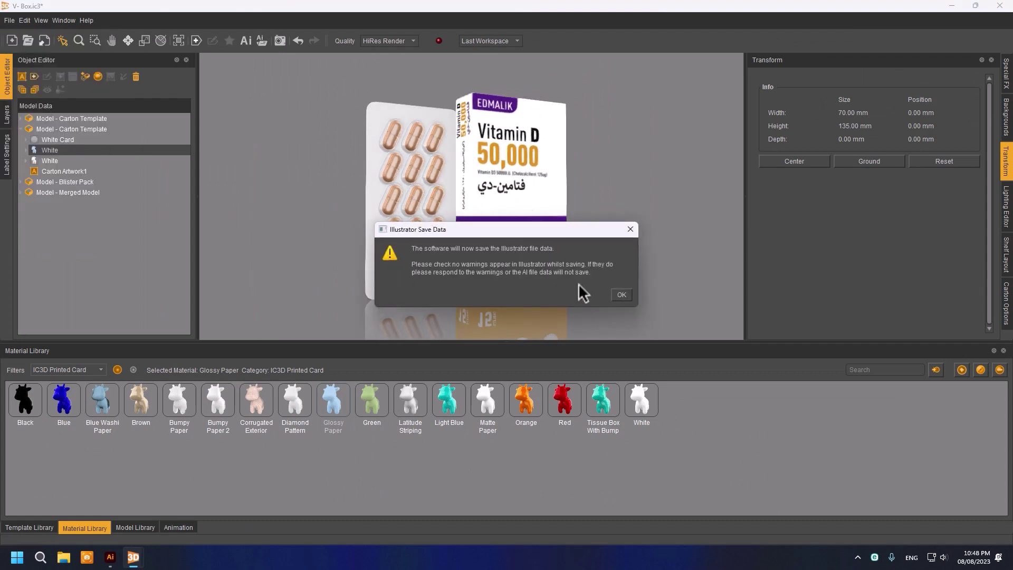
pyautogui.click(621, 294)
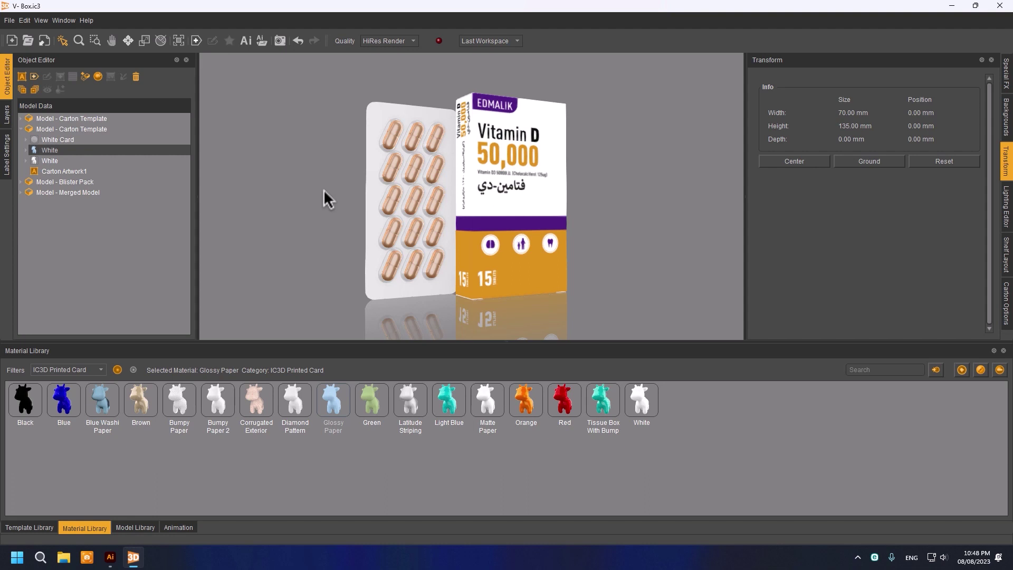
# - Export the model as Wavefront OBJ 'SE-2' into a newly created Keyshot folder
pyautogui.click(10, 22)
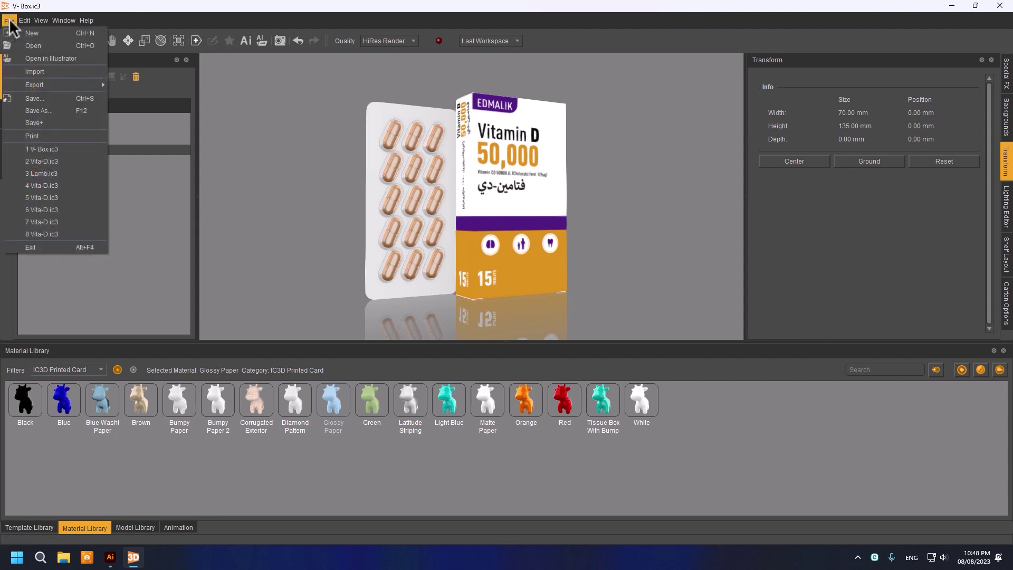
pyautogui.moveTo(33, 85)
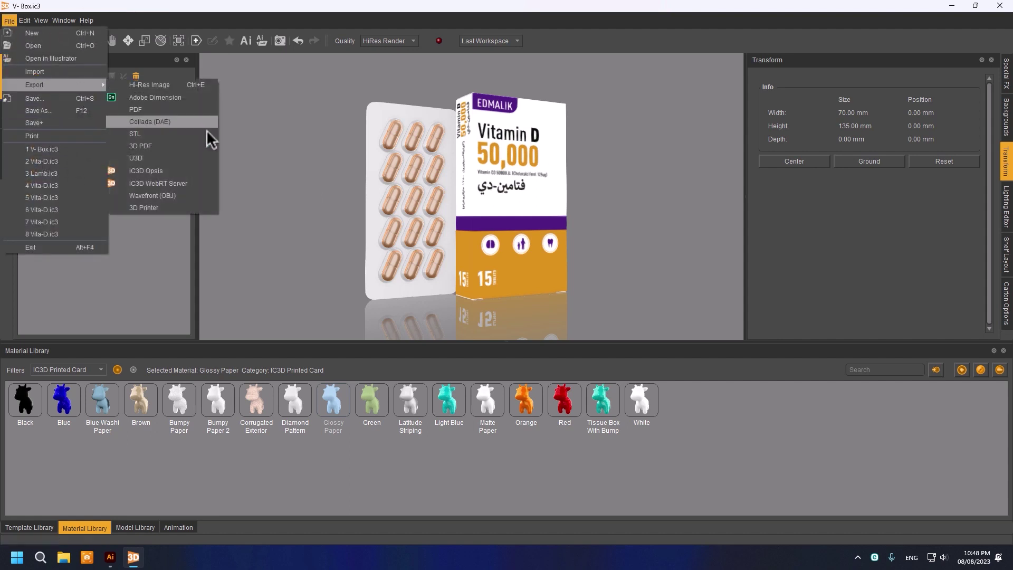
pyautogui.click(169, 196)
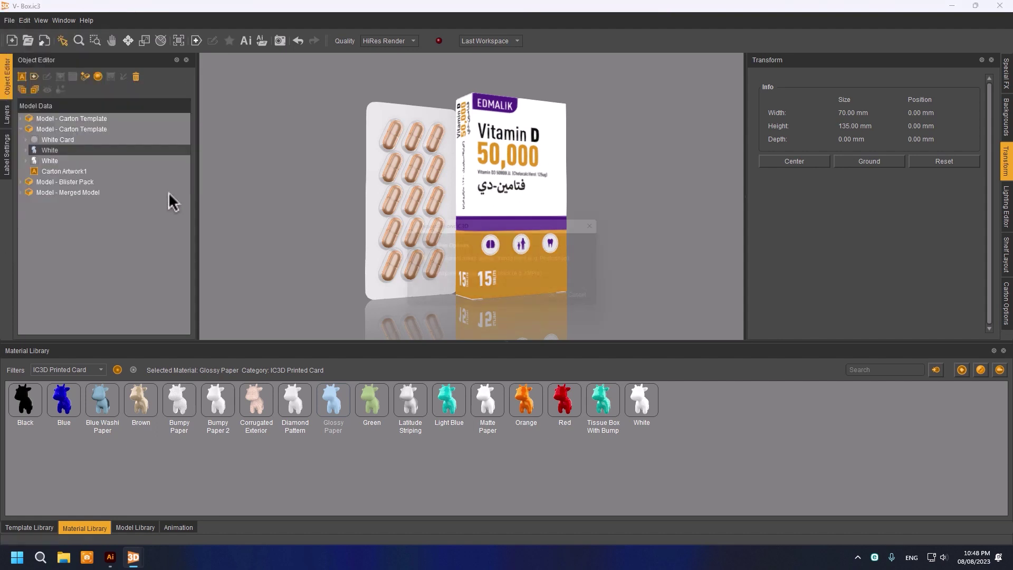
pyautogui.click(563, 301)
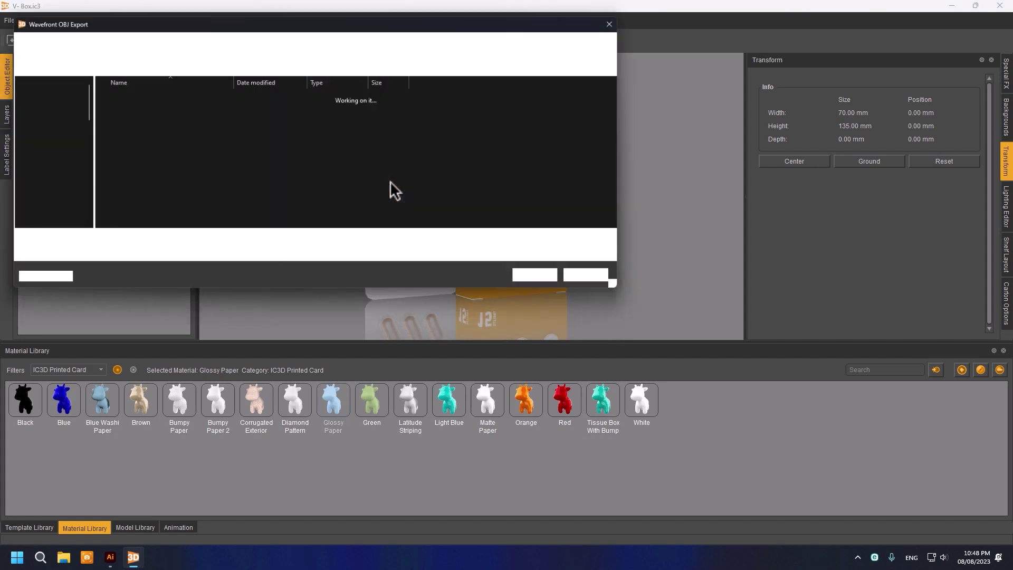
pyautogui.click(92, 64)
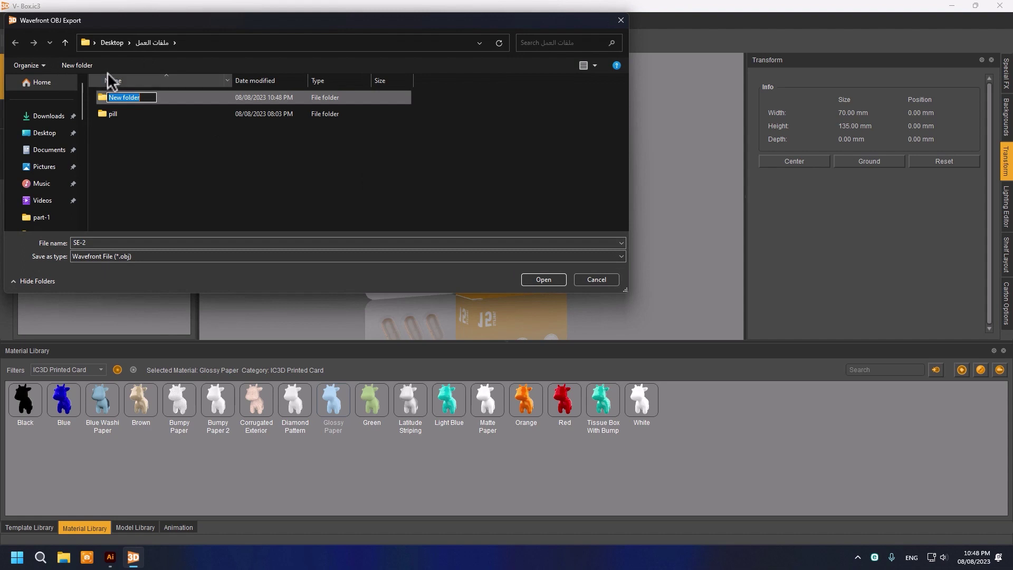
pyautogui.write('Key')
pyautogui.write('shot')
pyautogui.press('Return')
pyautogui.doubleClick(120, 97)
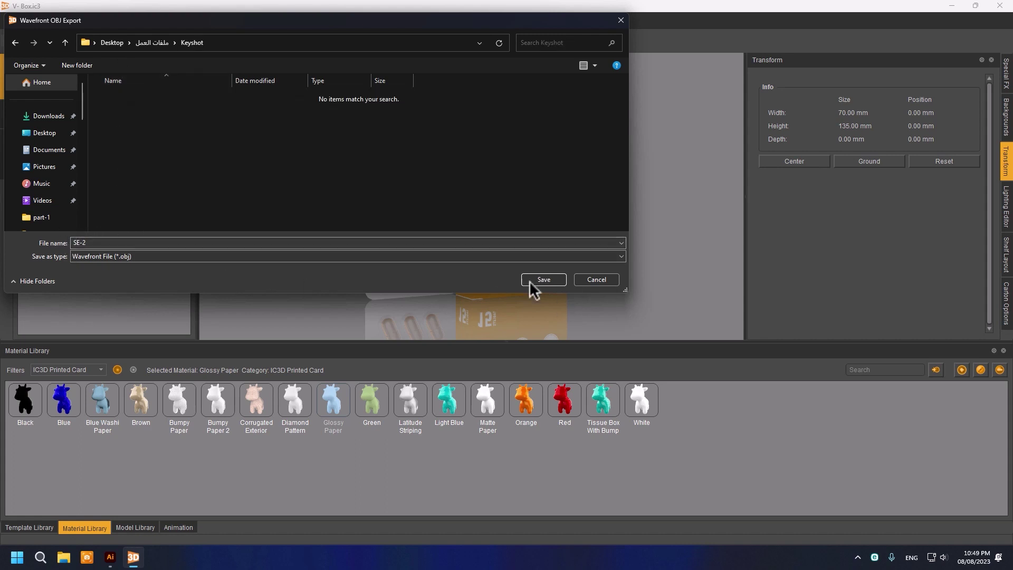
pyautogui.click(544, 280)
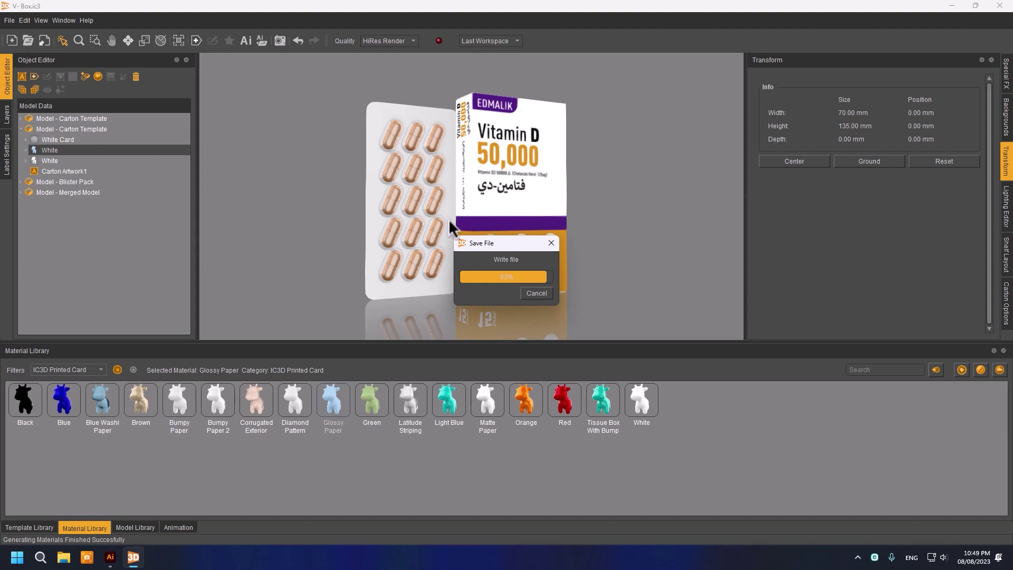
# - Dismiss the export success message, quit iC3D, and return to the front carton artwork in Illustrator
pyautogui.click(552, 291)
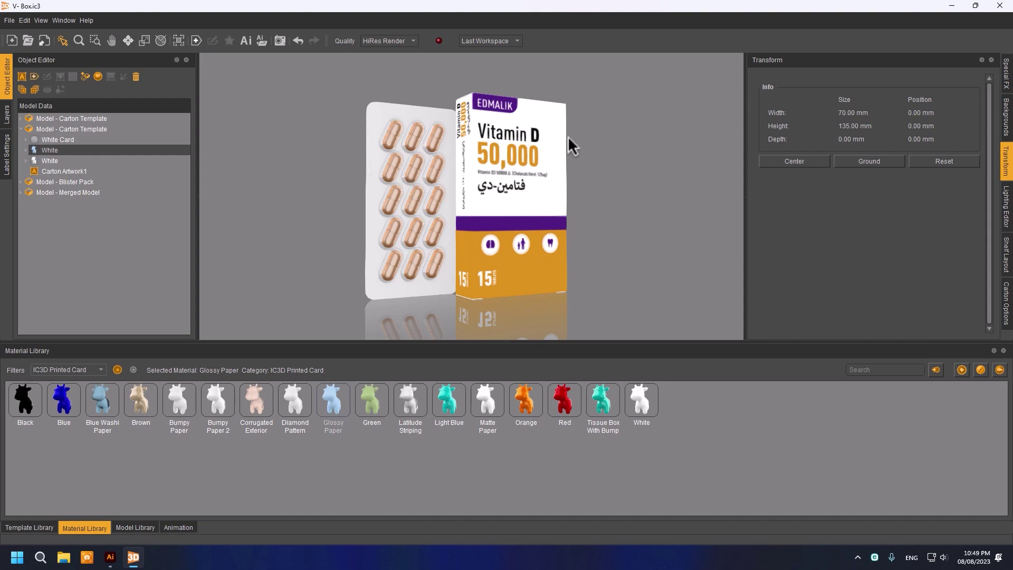
pyautogui.click(1000, 6)
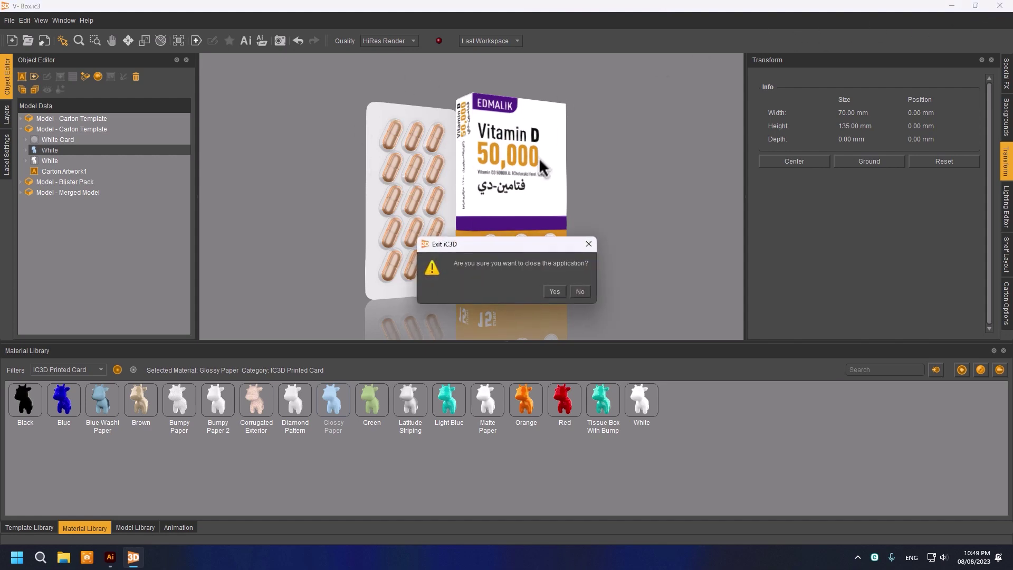
pyautogui.click(554, 291)
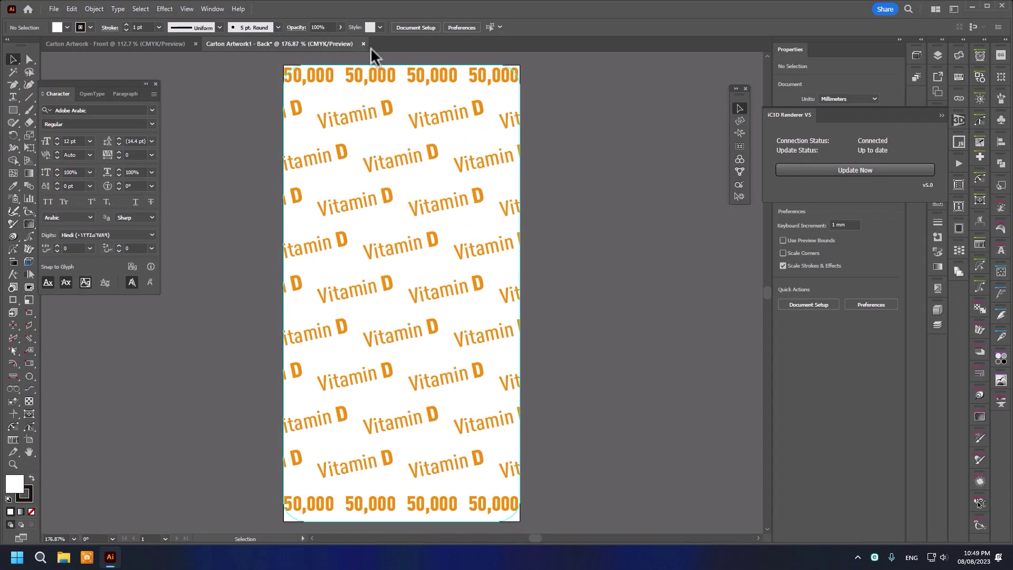
pyautogui.click(88, 47)
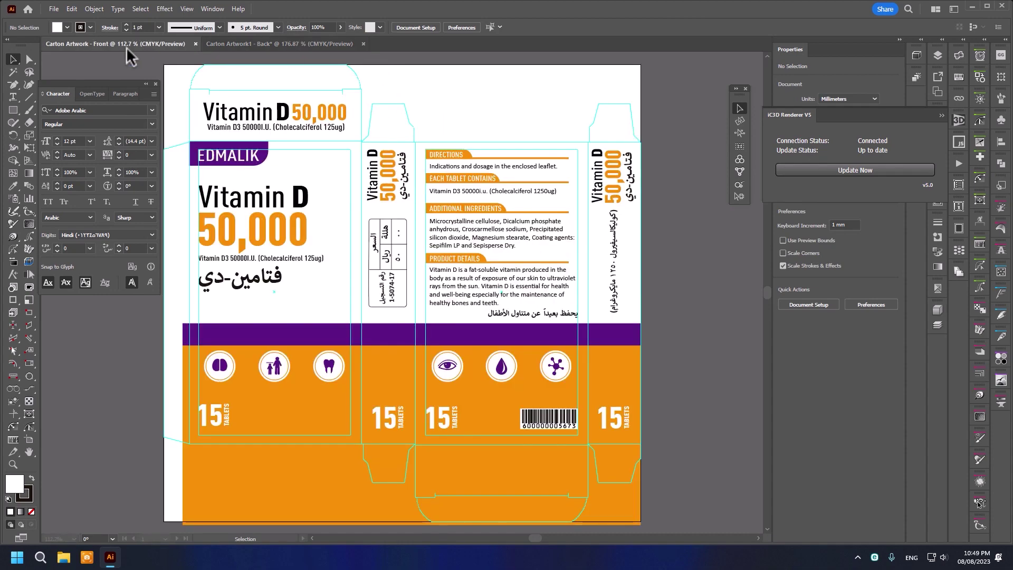